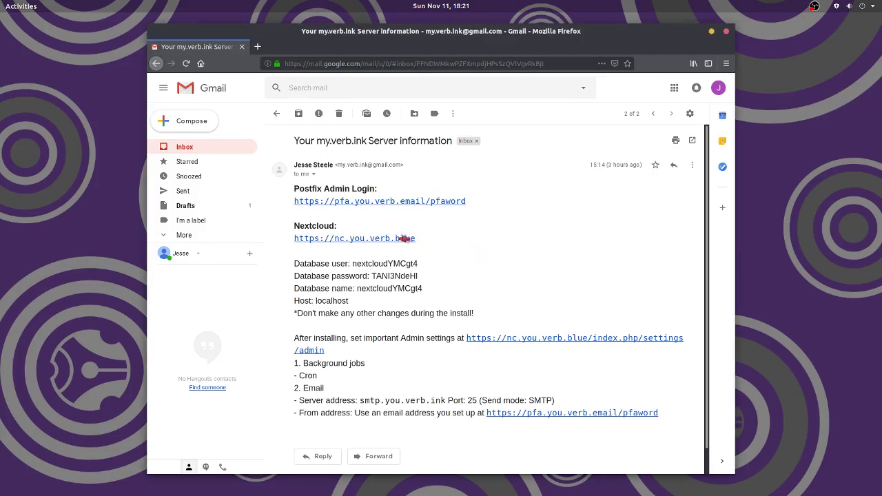
- Select the Postfix Admin login address in the server-information email instead of the Nextcloud address
left_click_drag(417, 241, 301, 240)
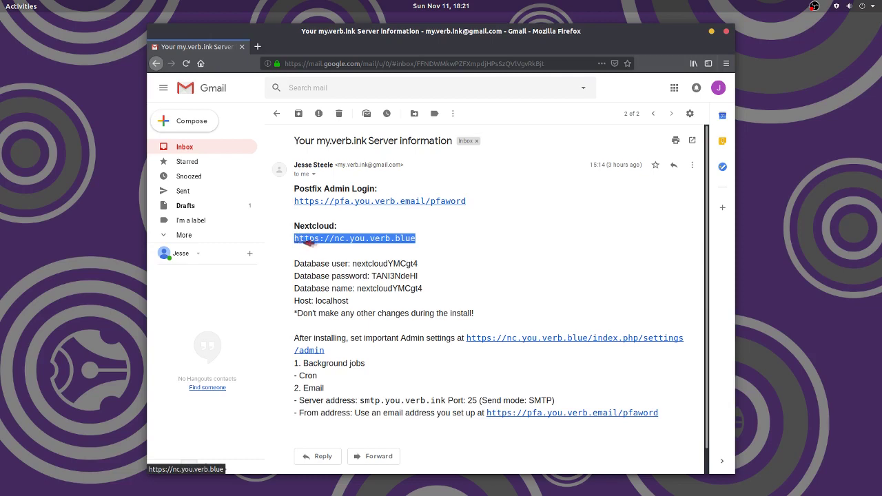
left_click(471, 232)
left_click_drag(469, 202, 298, 201)
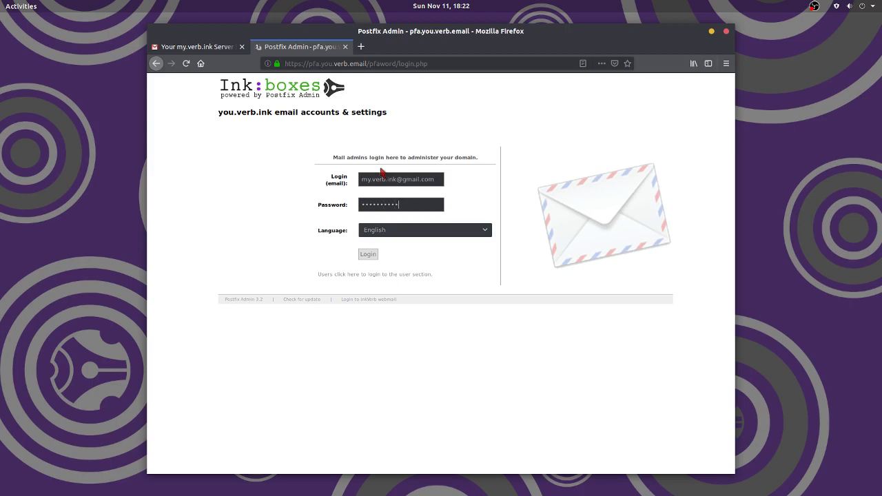
- Log in to Postfix Admin and list the aliases and mailboxes of the you.verb.ink domain
key("Return")
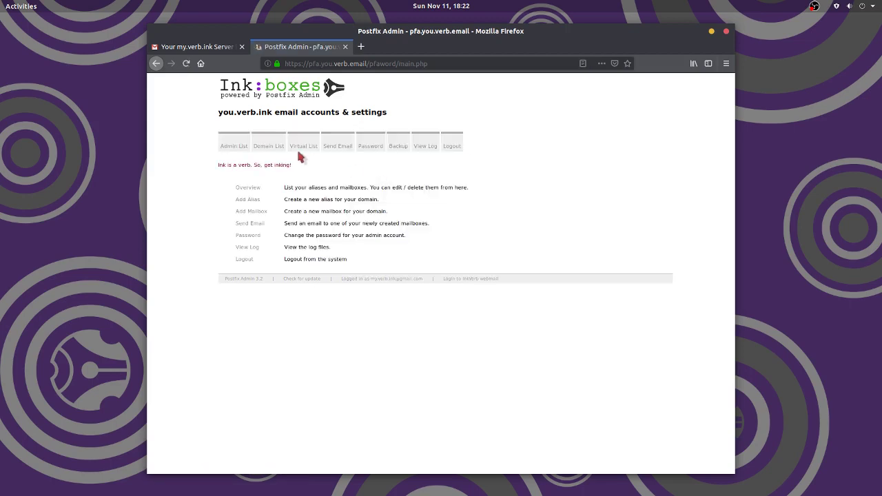
left_click(307, 159)
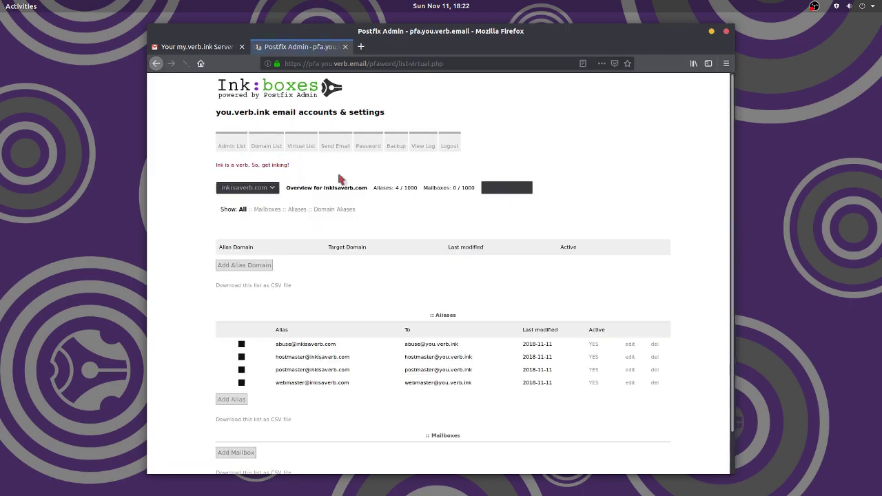
scroll(207, 289, "down", 3)
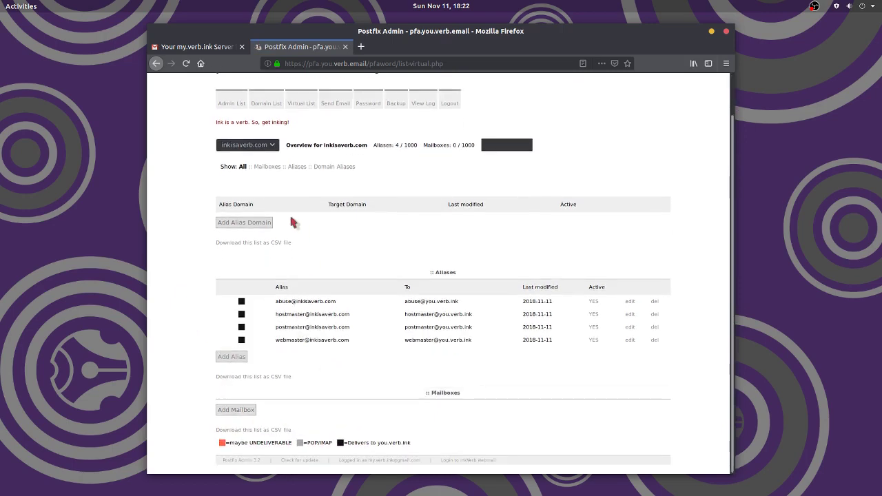
left_click(268, 145)
left_click(265, 169)
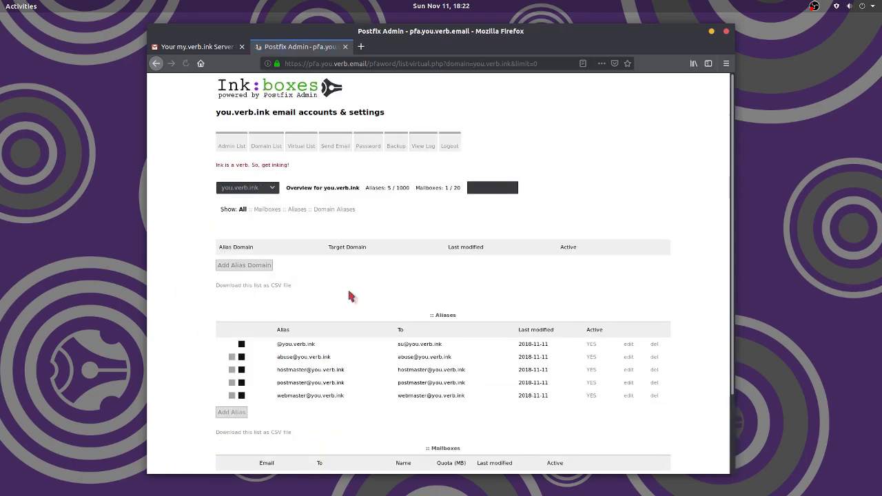
scroll(322, 325, "down", 3)
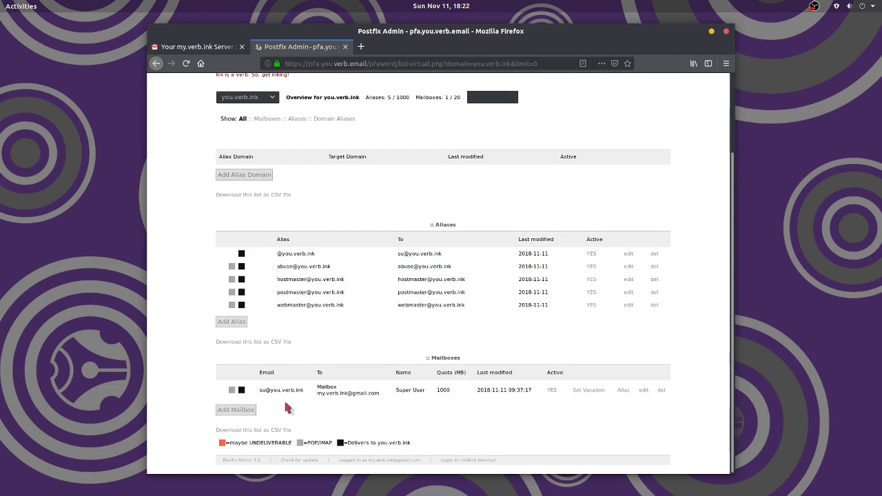
- Copy the Nextcloud address from the email into a new tab to reach the setup page
left_click(197, 47)
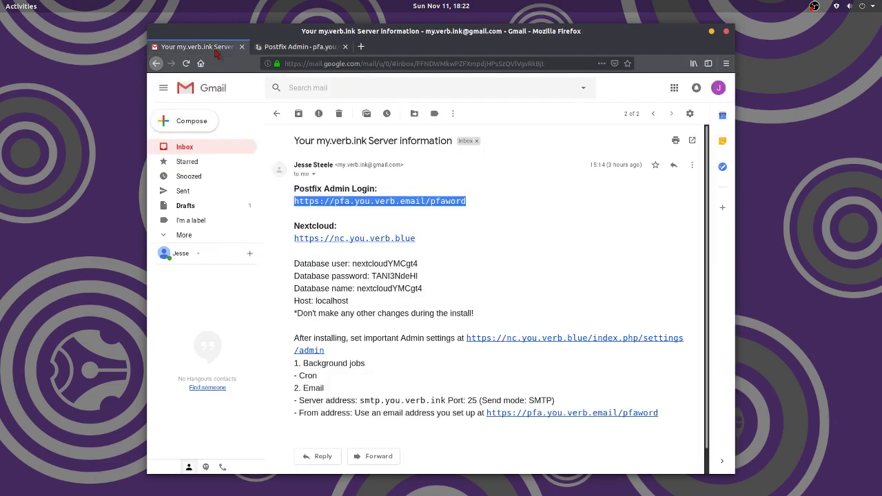
left_click_drag(417, 240, 296, 239)
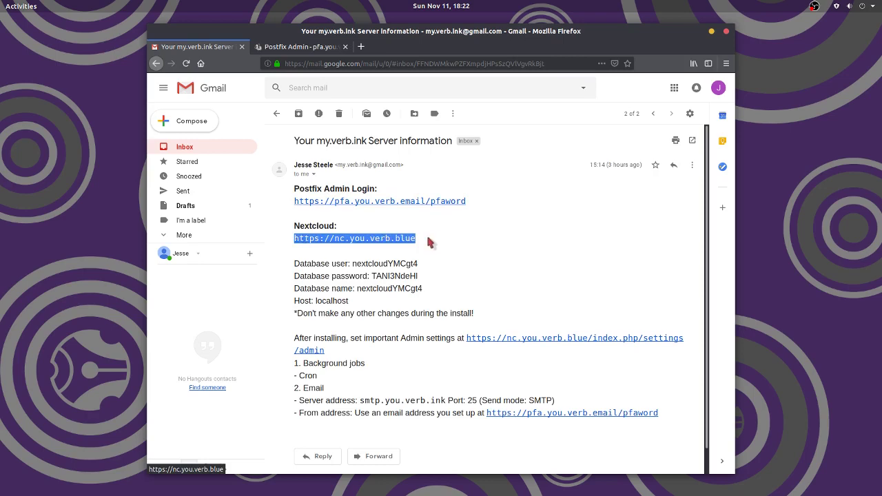
left_click(361, 47)
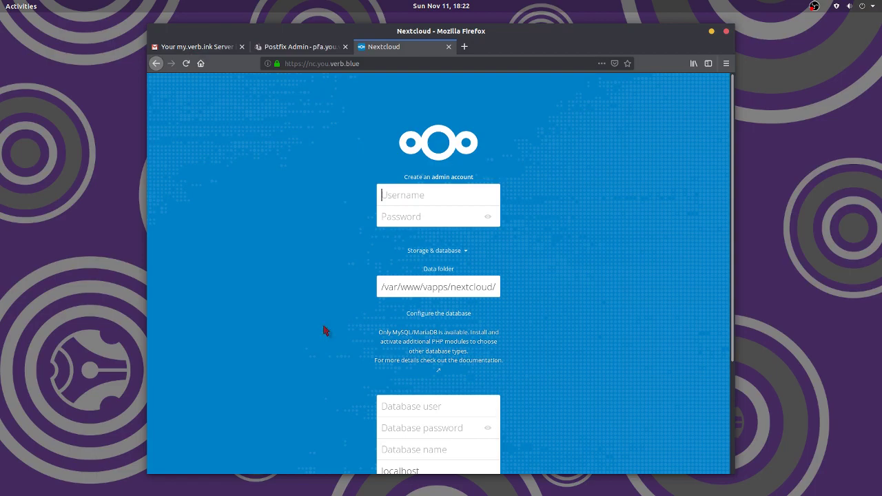
scroll(313, 317, "down", 1)
scroll(322, 331, "down", 1)
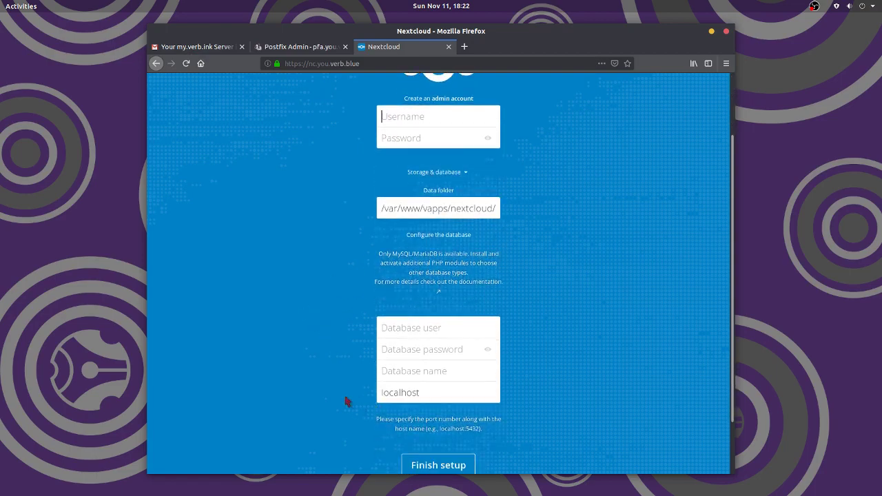
scroll(329, 328, "up", 2)
scroll(423, 355, "down", 2)
- Copy the database user from the email into the setup form
left_click(200, 47)
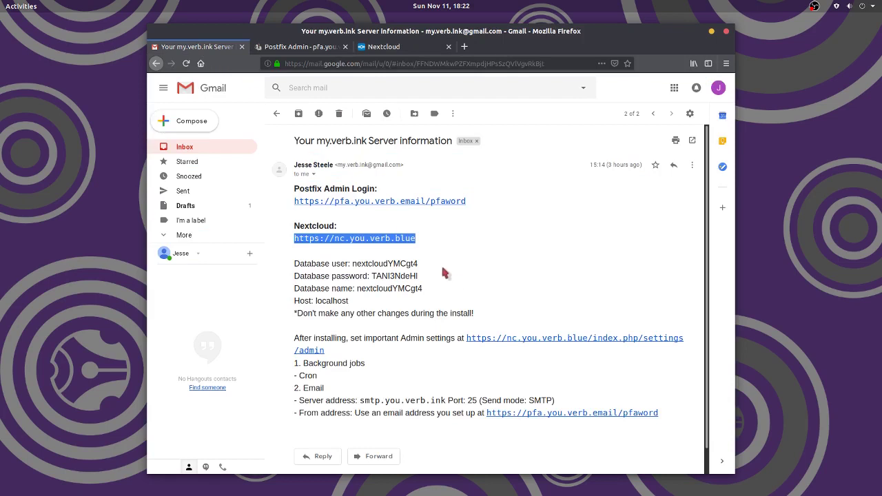
left_click(394, 266)
double_click(395, 265)
key("ctrl+c")
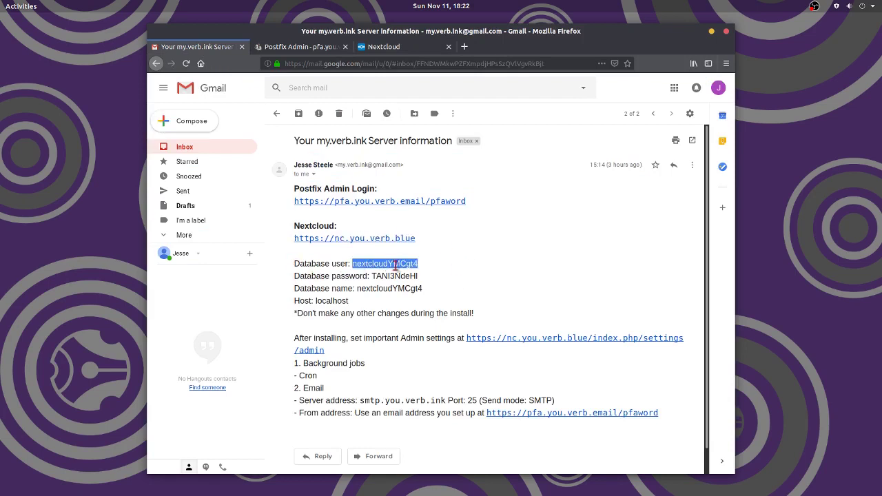
left_click(390, 48)
left_click(416, 328)
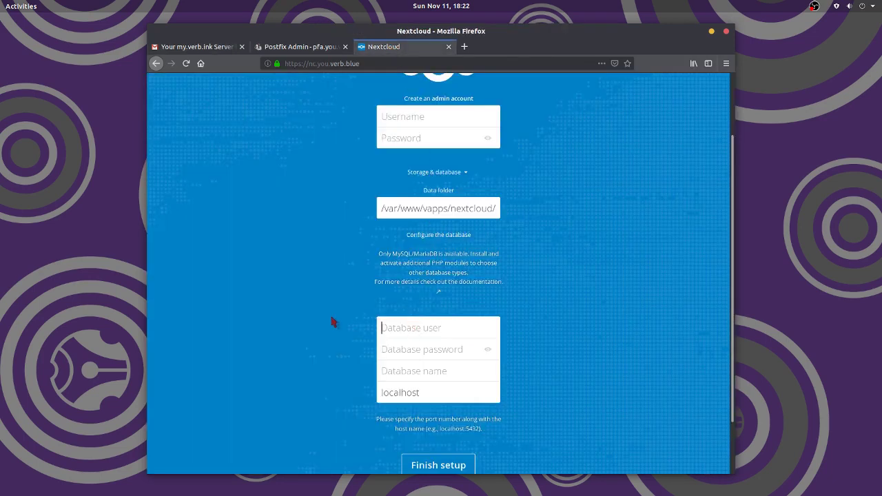
key("ctrl+v")
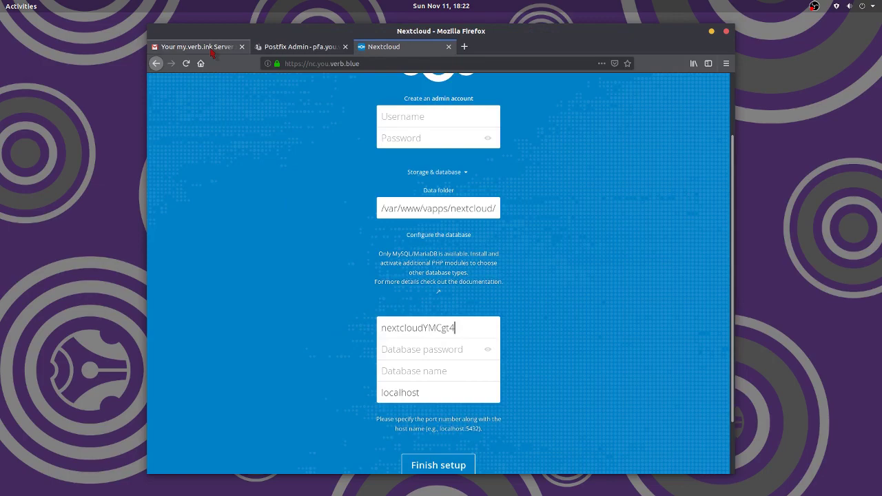
- Copy the database password from the email into the setup form
left_click(210, 47)
double_click(399, 276)
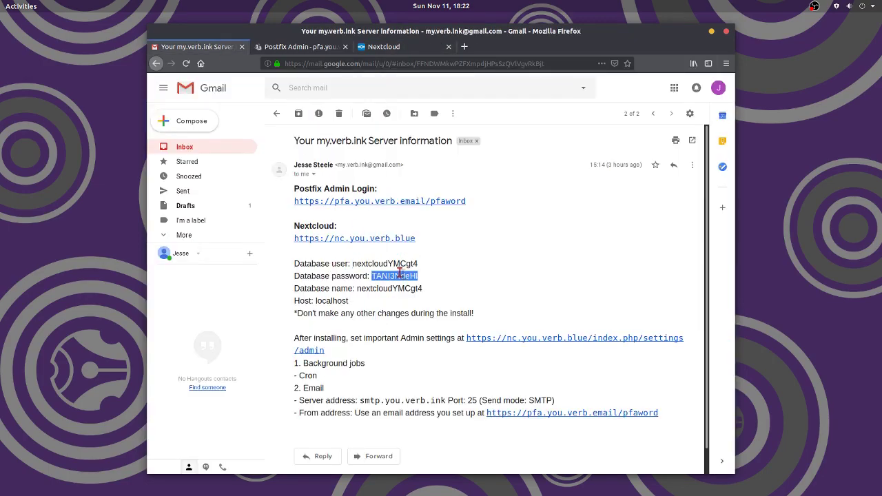
left_click(388, 47)
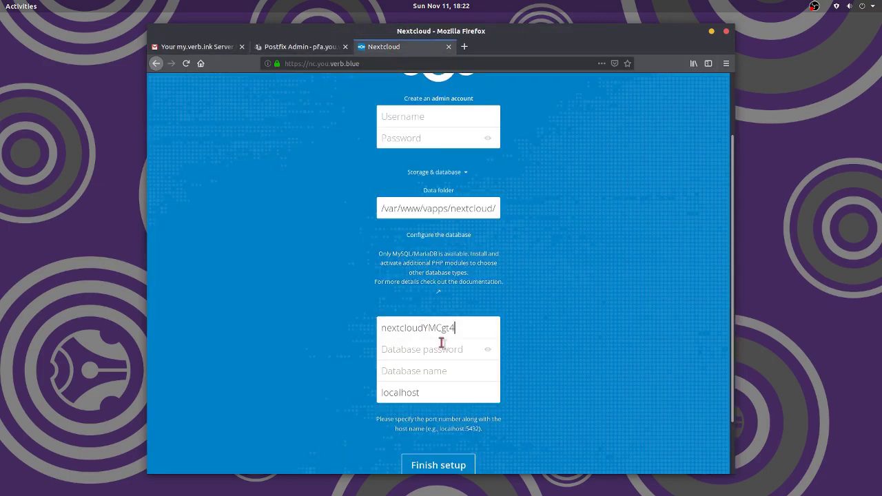
key("ctrl+v")
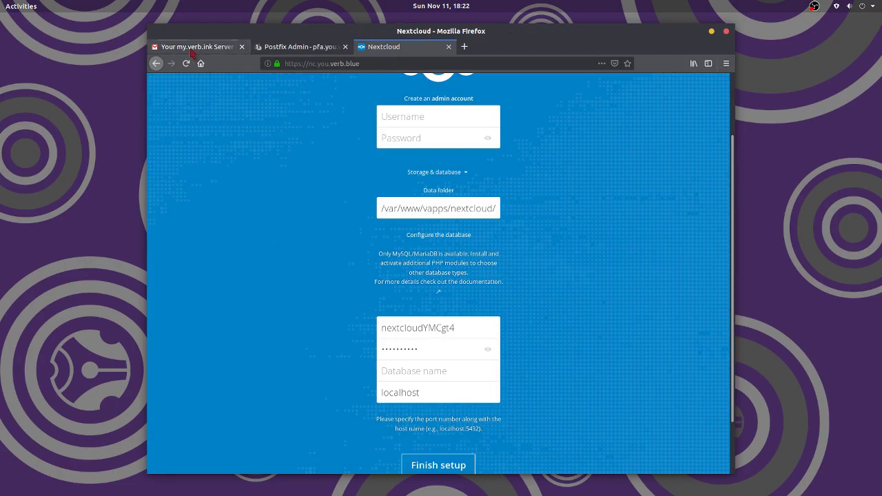
- Copy the database name from the email into the setup form and review the filled fields
left_click(199, 47)
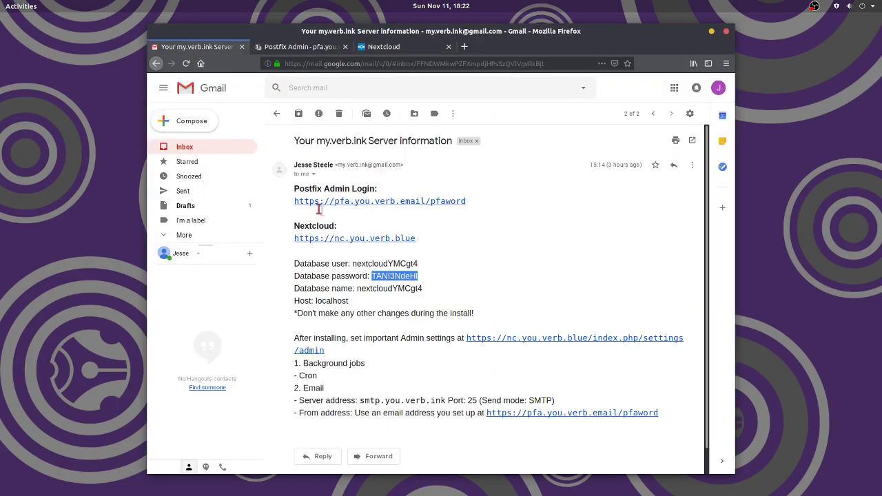
double_click(391, 289)
key("ctrl+c")
left_click(397, 47)
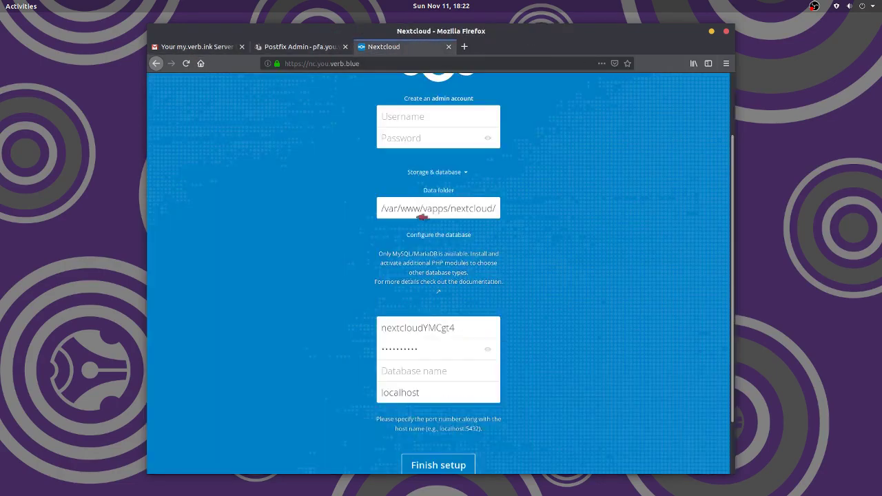
left_click(408, 371)
key("ctrl+v")
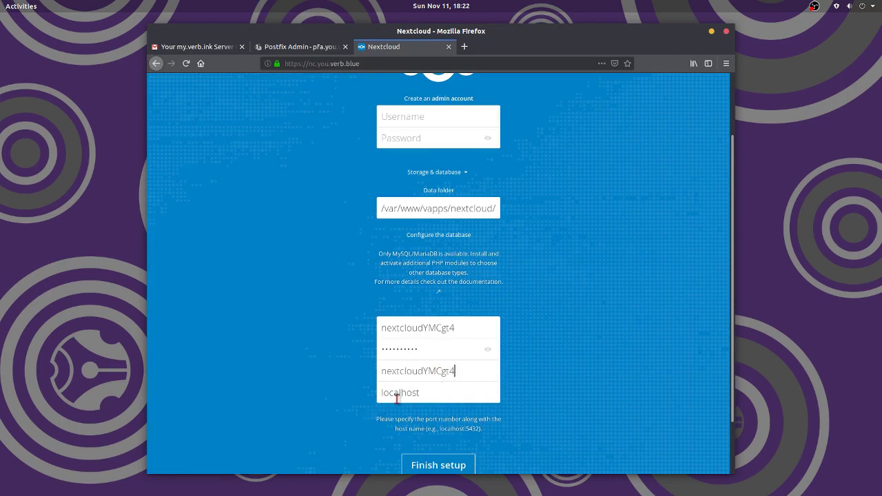
left_click(199, 46)
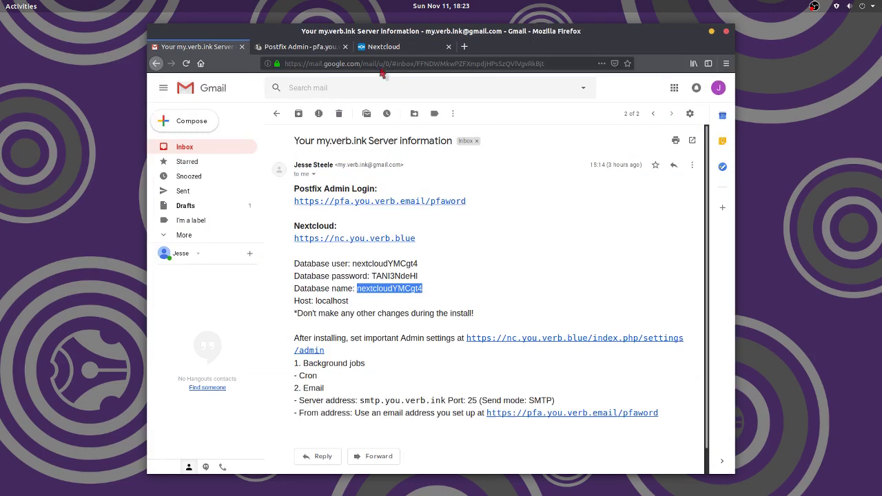
left_click(381, 47)
scroll(591, 350, "down", 1)
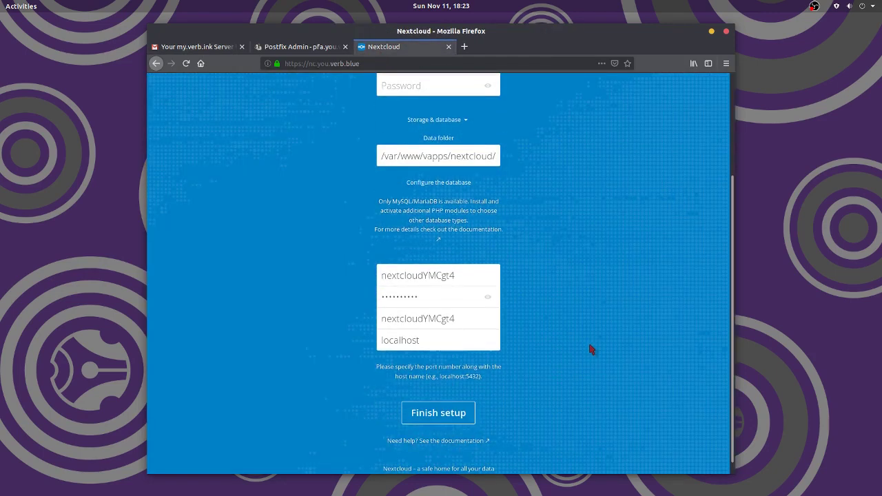
scroll(590, 350, "up", 2)
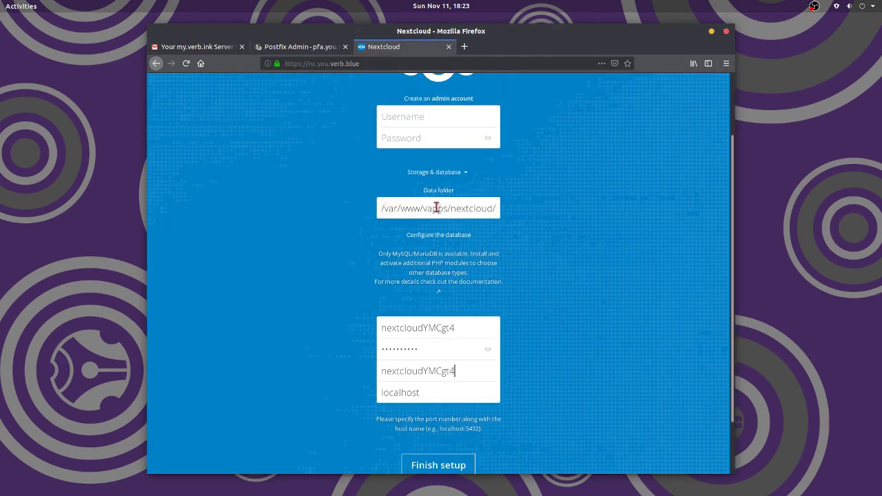
scroll(560, 283, "up", 2)
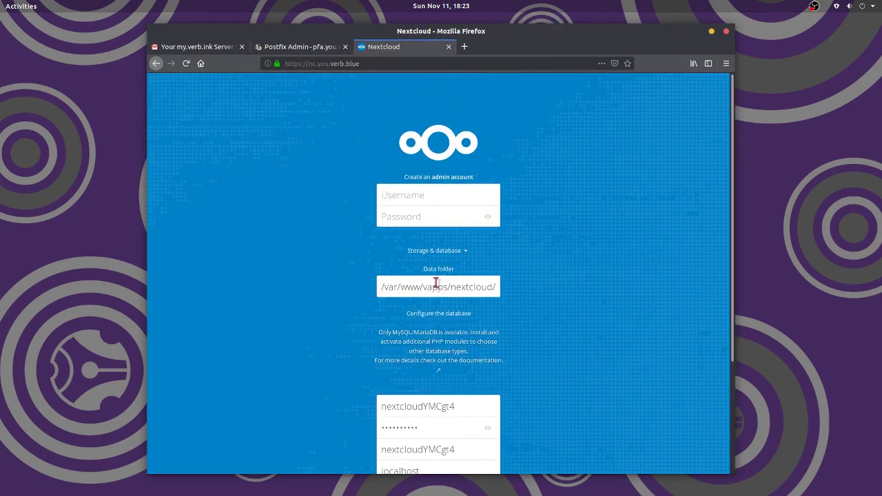
- Enter the admin account username and password in the setup form, then scroll to Finish setup
left_click(429, 198)
type("n")
type("************")
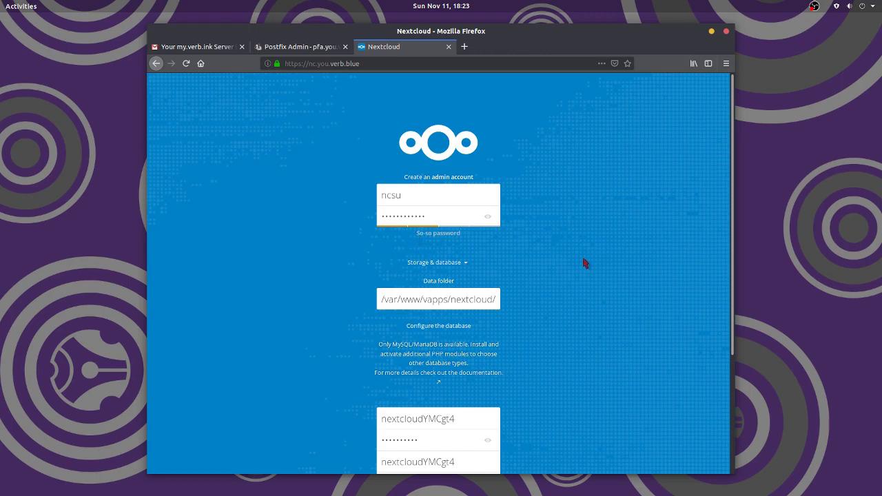
scroll(601, 279, "down", 4)
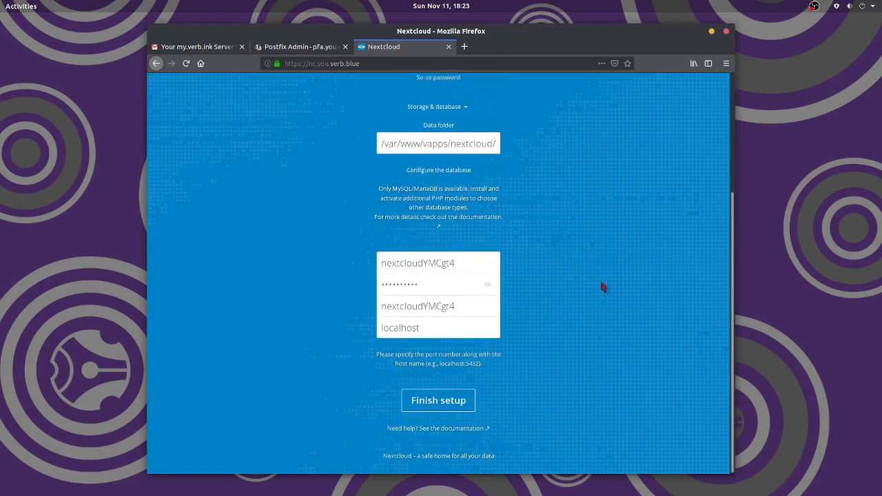
scroll(601, 286, "up", 4)
left_click_drag(416, 169, 379, 168)
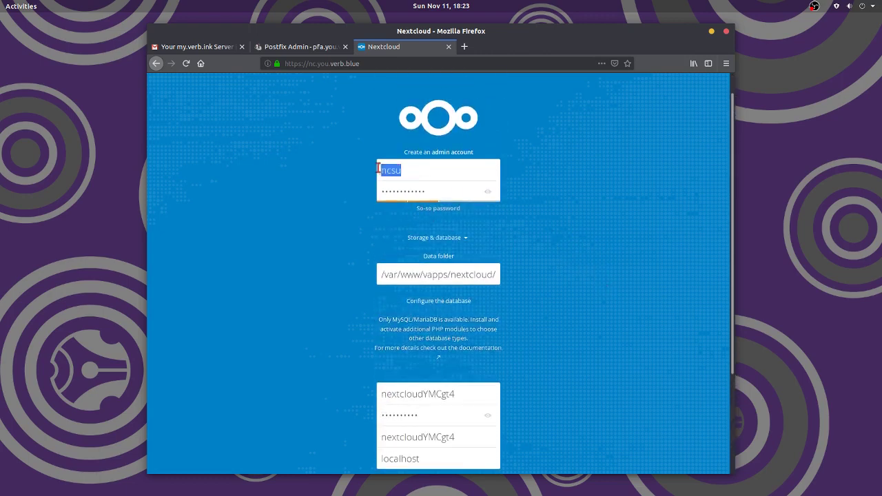
key("Right")
key("ctrl+a")
key("Right")
scroll(579, 296, "down", 4)
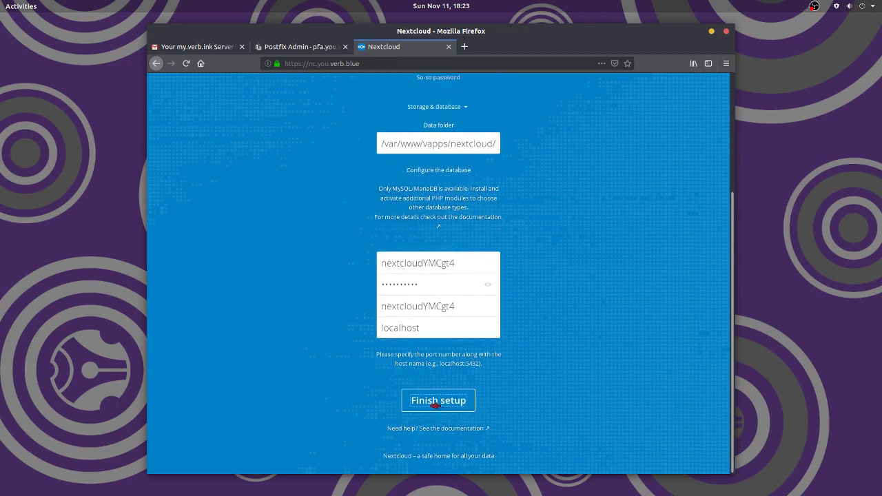
- Run the installation and step through the welcome tour to Start using Nextcloud
left_click(435, 405)
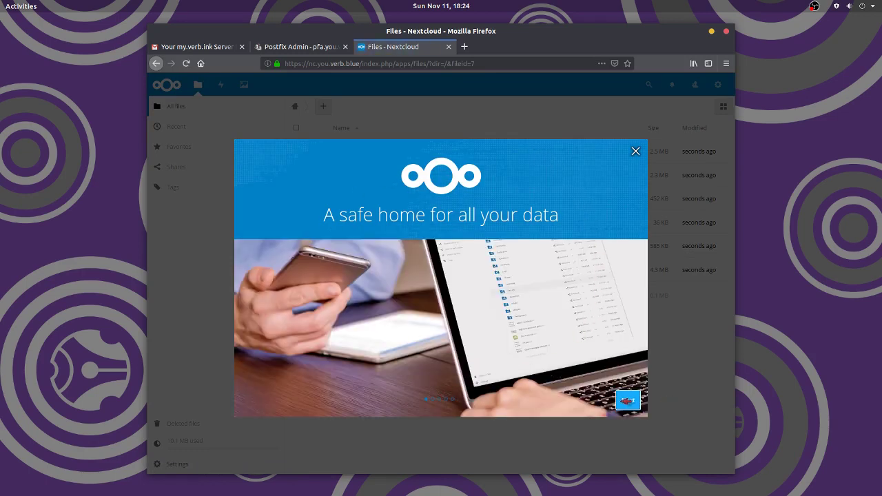
left_click(629, 400)
left_click(631, 400)
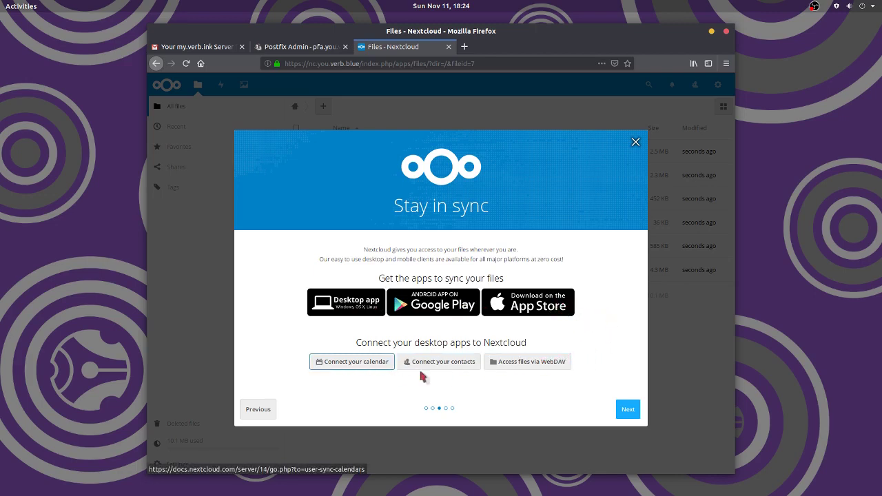
left_click(631, 409)
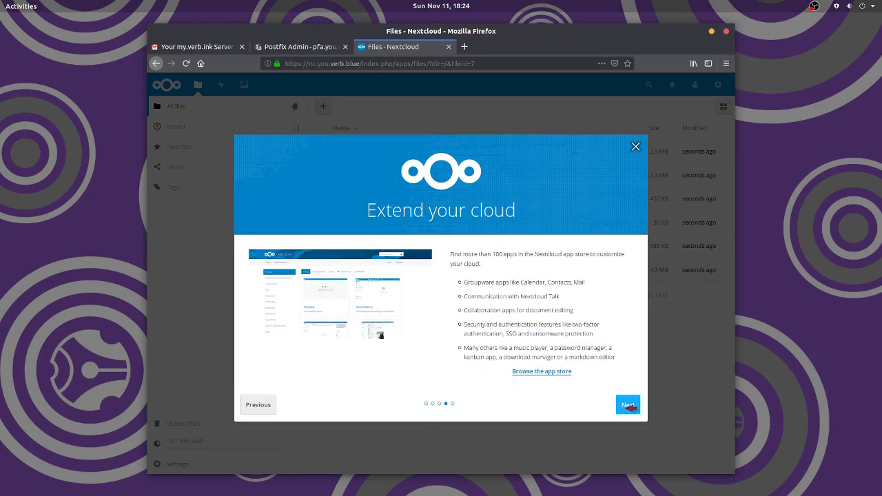
left_click(629, 407)
left_click(624, 436)
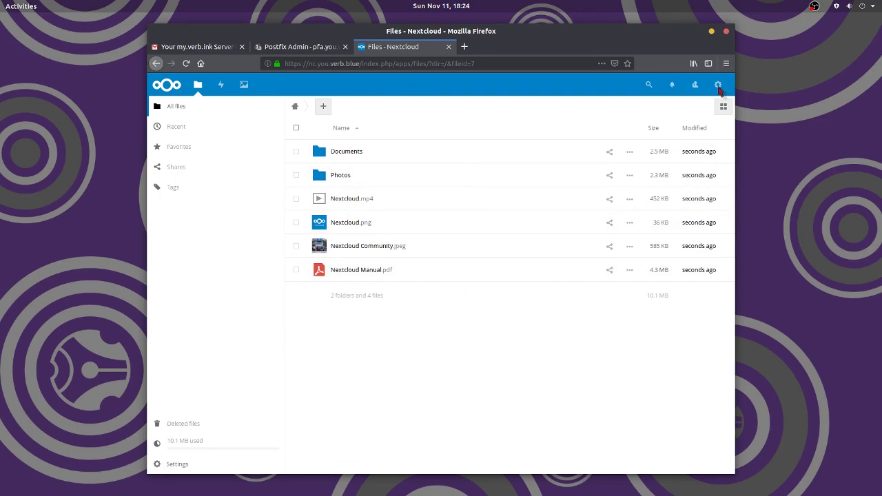
- Set the profile e-mail to the first Postfix Admin alias address and confirm with the account password
left_click(719, 86)
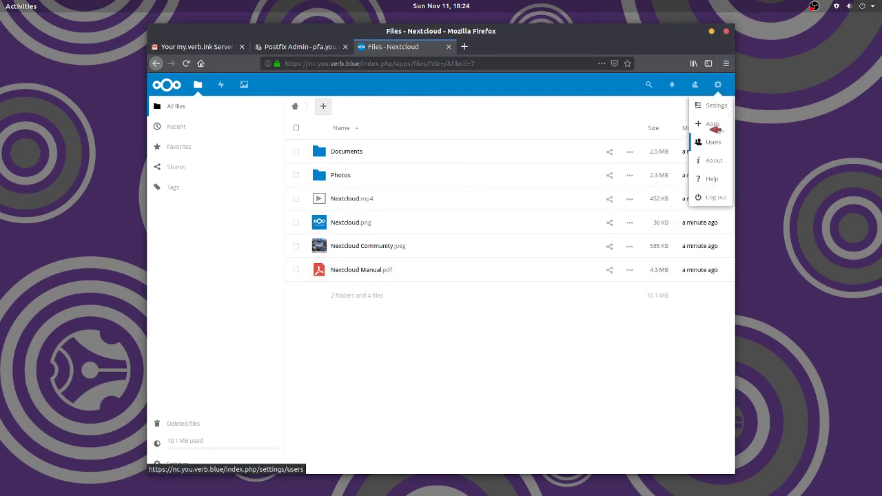
left_click(710, 106)
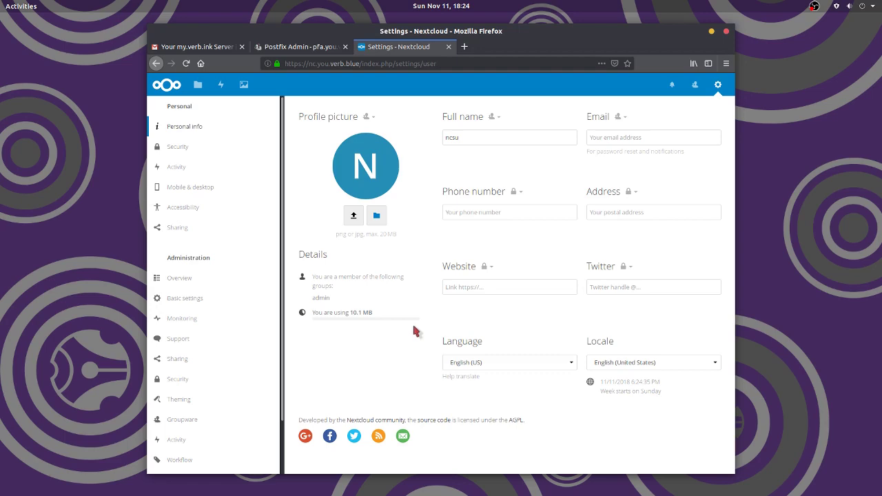
left_click(617, 137)
left_click(305, 49)
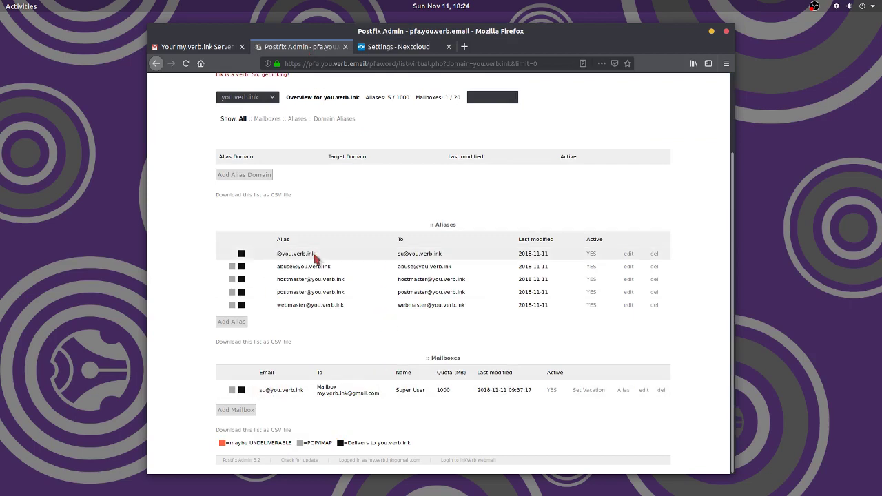
left_click_drag(312, 254, 280, 254)
left_click(399, 46)
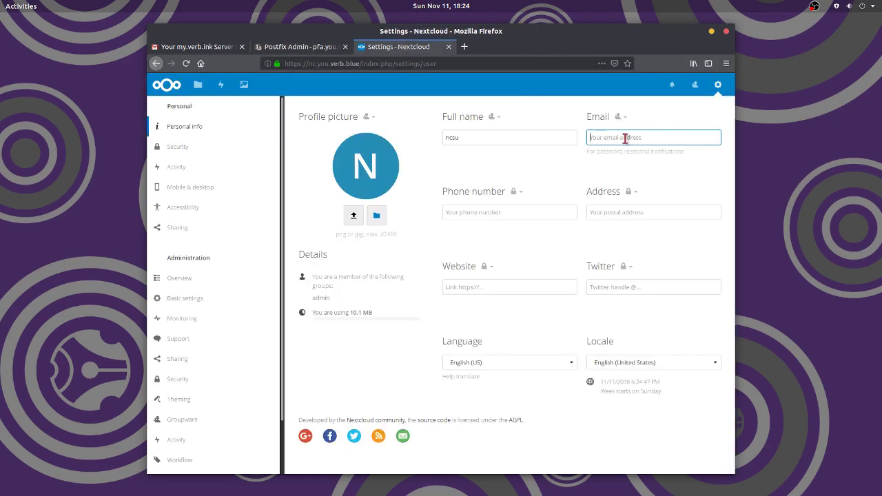
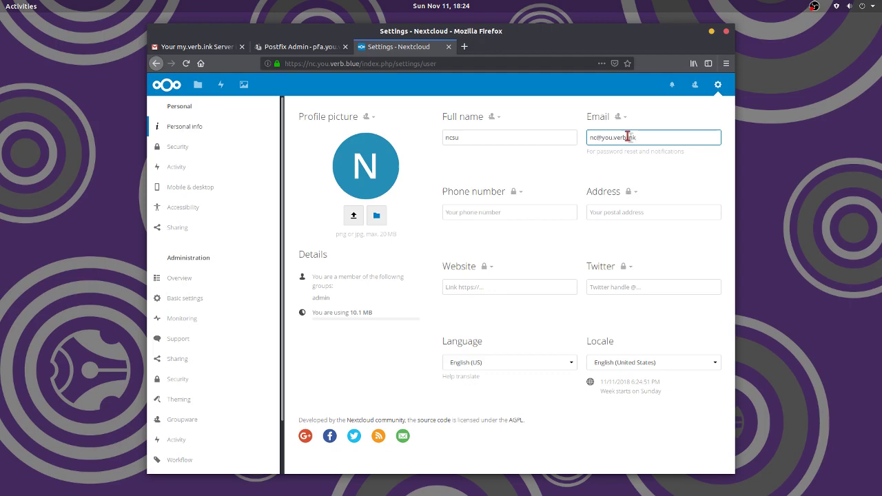
key("Return")
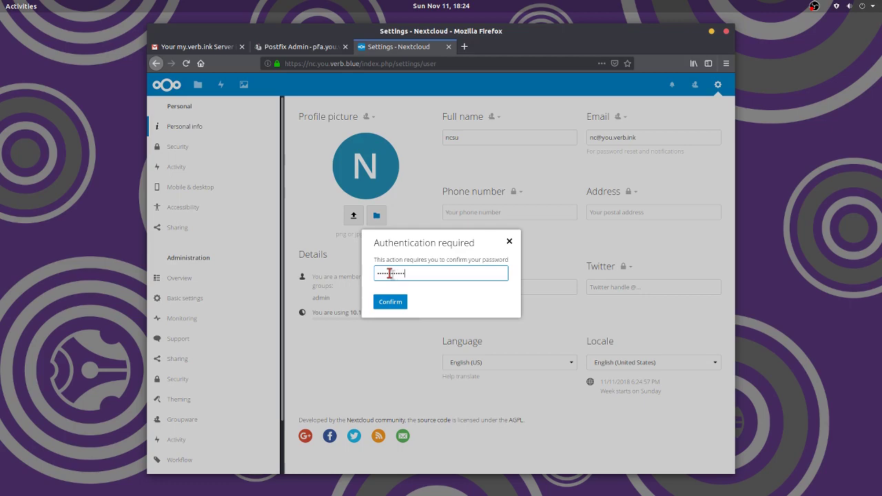
left_click(383, 305)
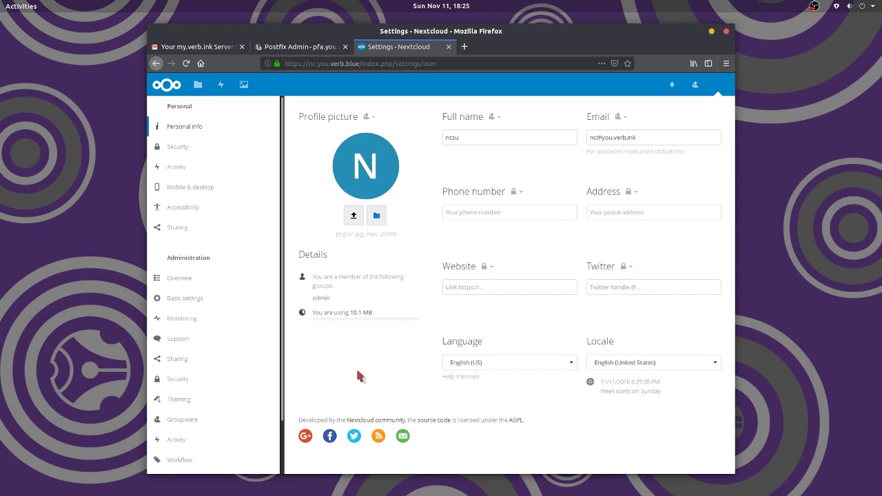
- Open the Administration overview with its setup warnings and version 14.0.0 status
left_click(186, 278)
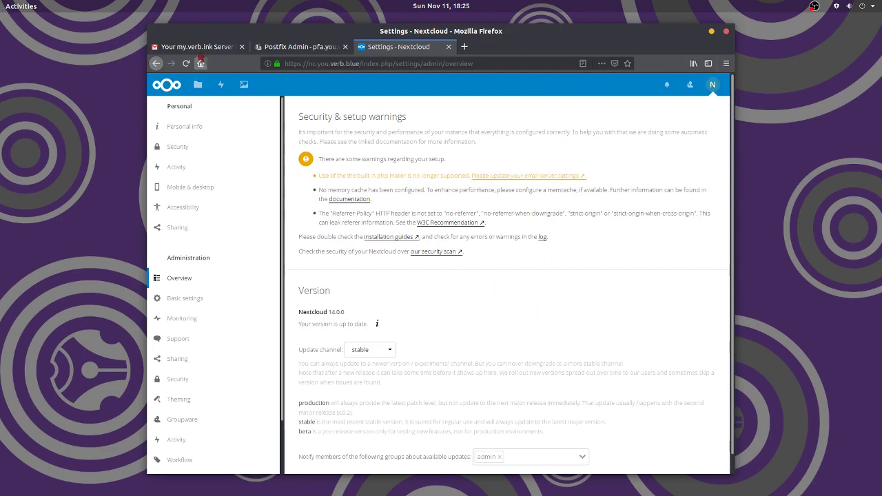
left_click(199, 47)
scroll(343, 384, "down", 1)
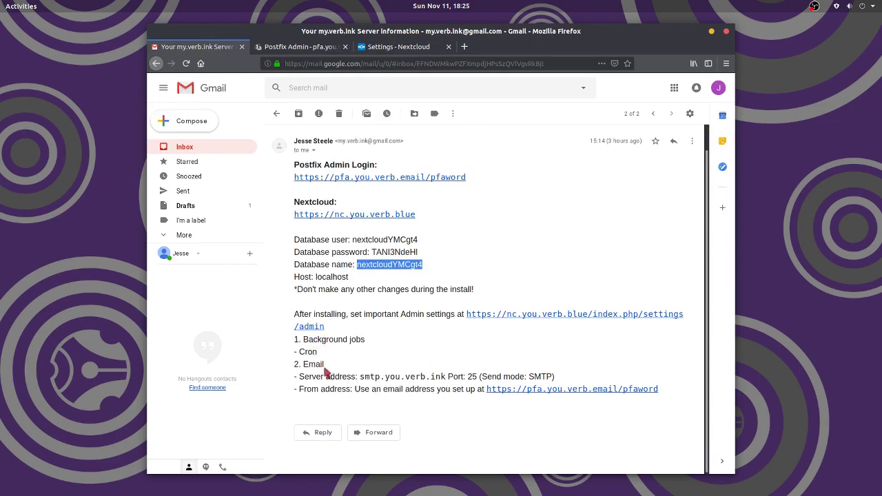
scroll(405, 370, "up", 1)
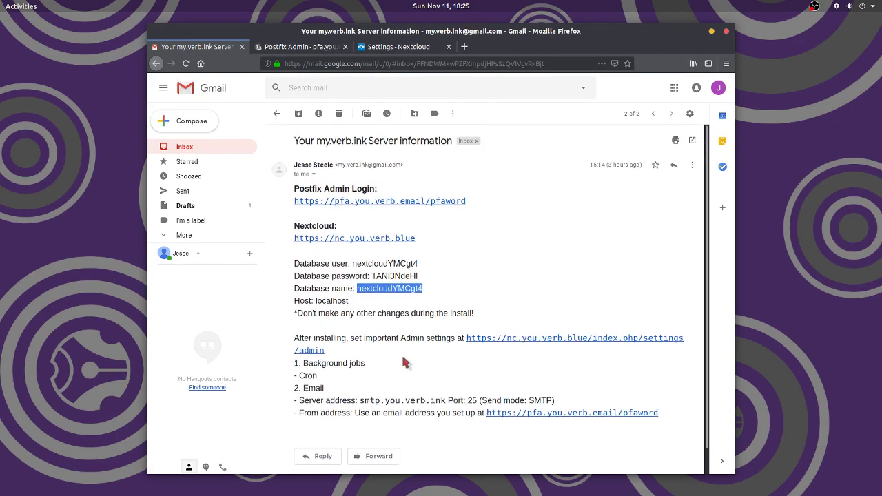
- Edit the address bar URL from /settings/admin/overview to /settings/admin
left_click(330, 354)
left_click_drag(424, 348, 467, 337)
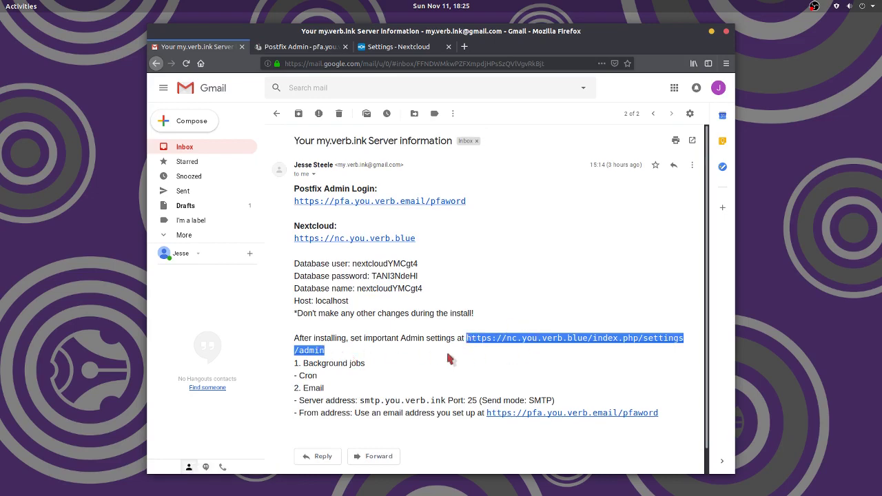
left_click(398, 46)
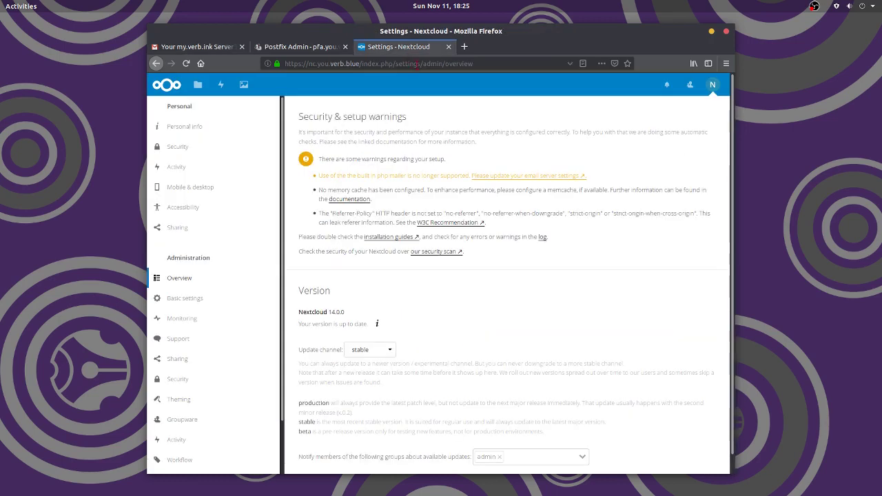
left_click(493, 62)
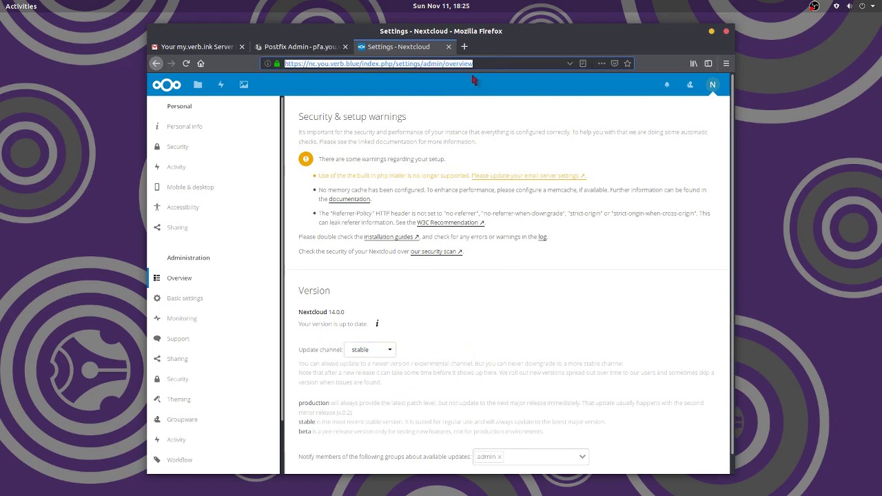
key("End")
key("BackSpace")
key("BackSpace")
key("BackSpace")
key("BackSpace")
key("BackSpace")
key("BackSpace")
key("BackSpace")
key("BackSpace")
key("BackSpace")
- Load Basic settings and switch Background jobs from AJAX to Cron, checking the email's Cron instructions
left_click(493, 86)
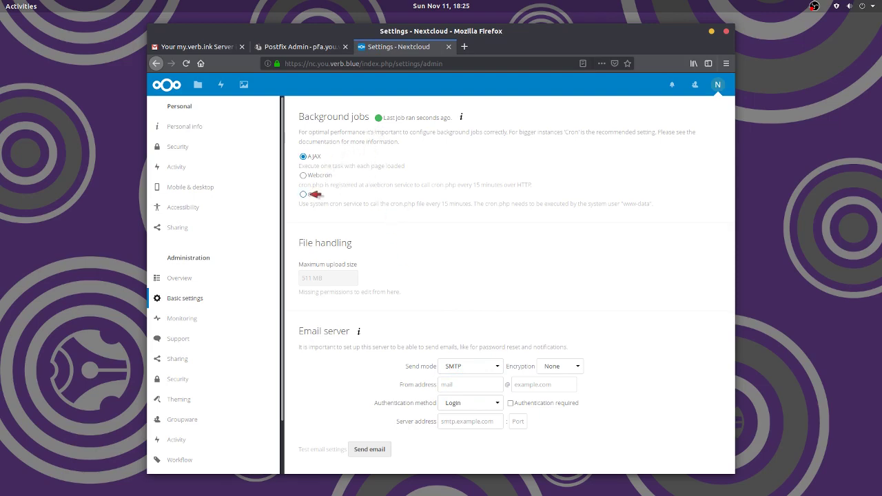
left_click(311, 195)
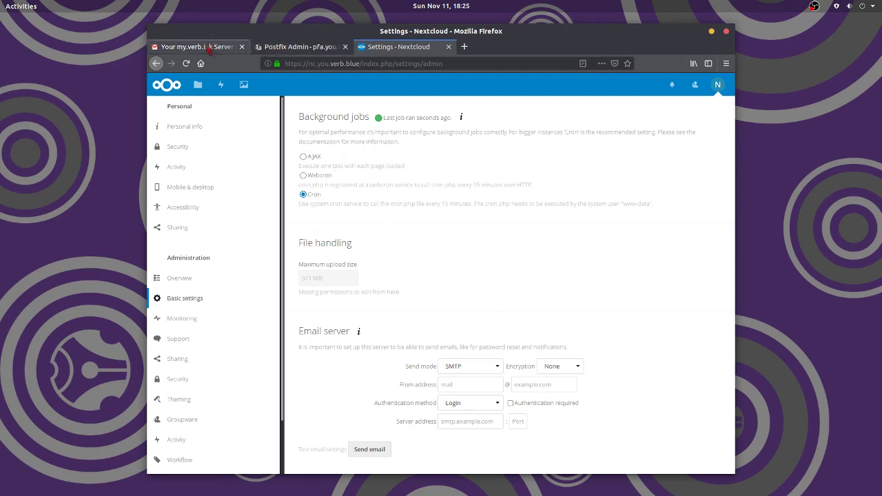
left_click(207, 47)
left_click(385, 339)
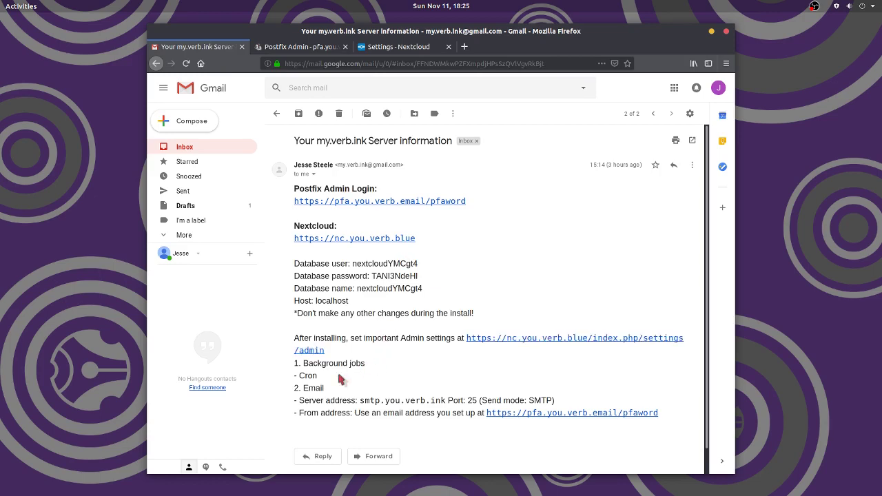
double_click(295, 363)
left_click_drag(314, 376, 318, 378)
left_click(343, 384)
left_click(413, 48)
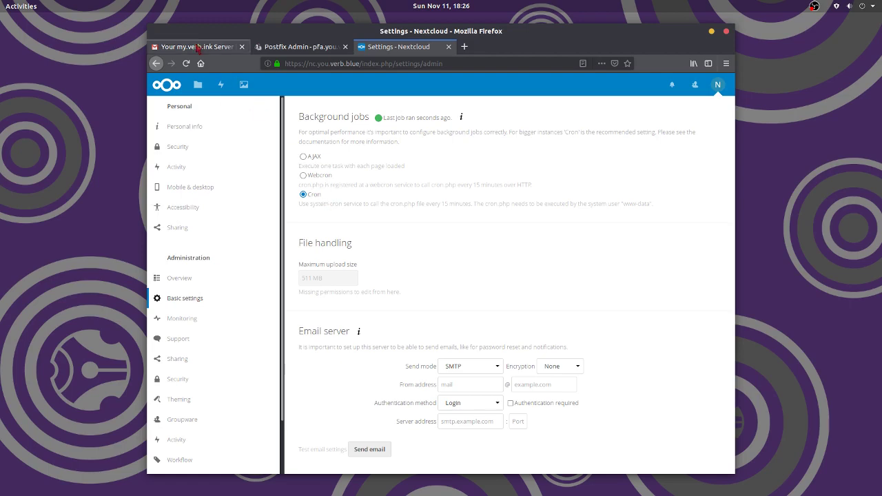
- Set the mail server address to smtp.you.verb.ink, copied from the email, with port 25
left_click(198, 46)
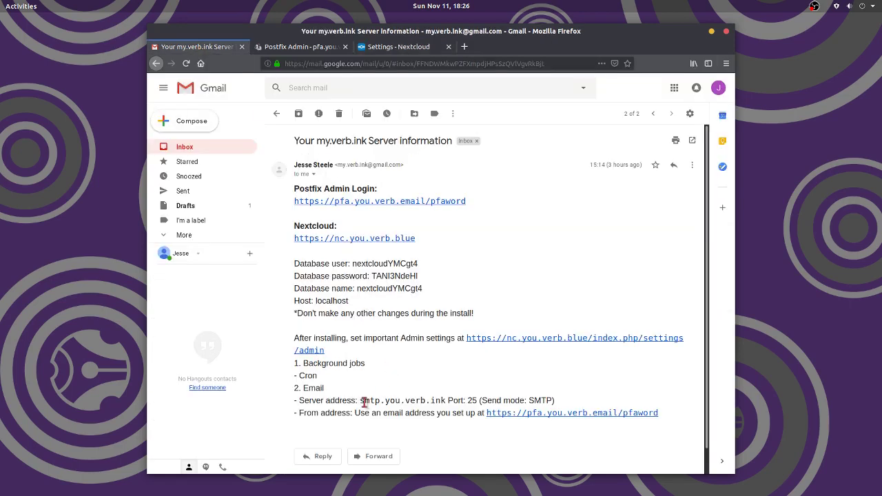
left_click_drag(360, 401, 447, 401)
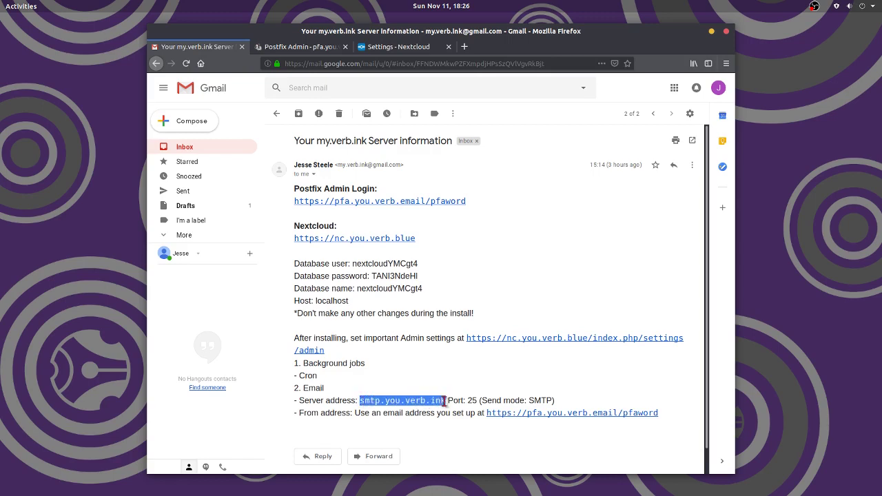
left_click(475, 390)
left_click(407, 48)
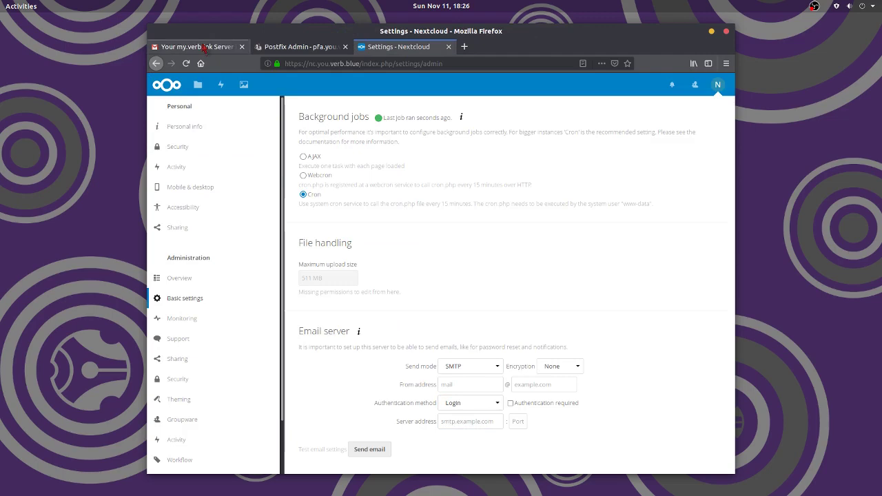
left_click(196, 47)
left_click_drag(359, 401, 447, 402)
key("ctrl+c")
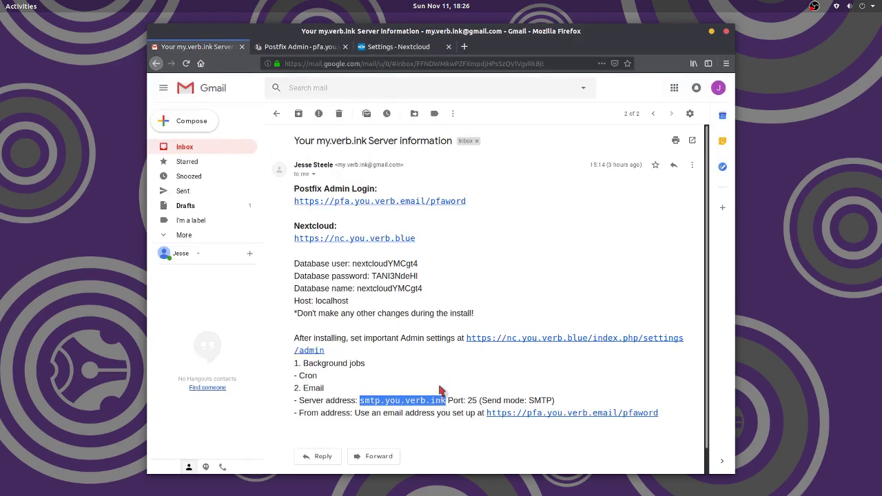
left_click(400, 51)
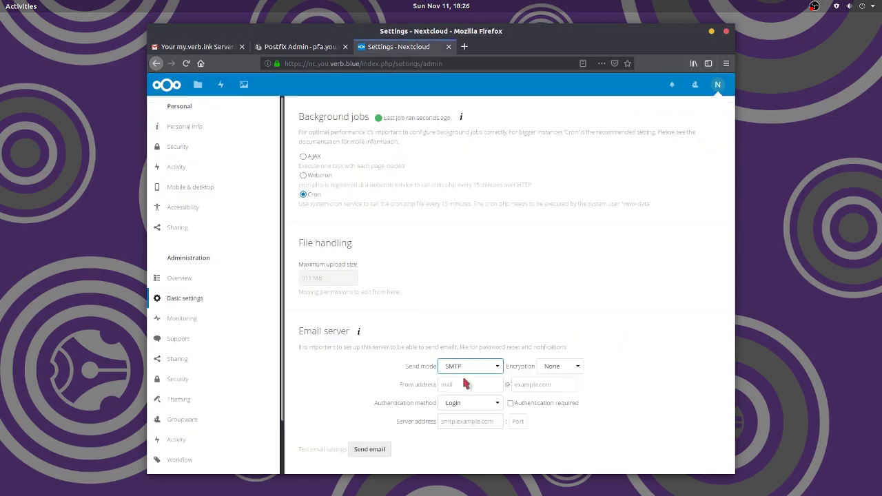
left_click(453, 420)
key("ctrl+v")
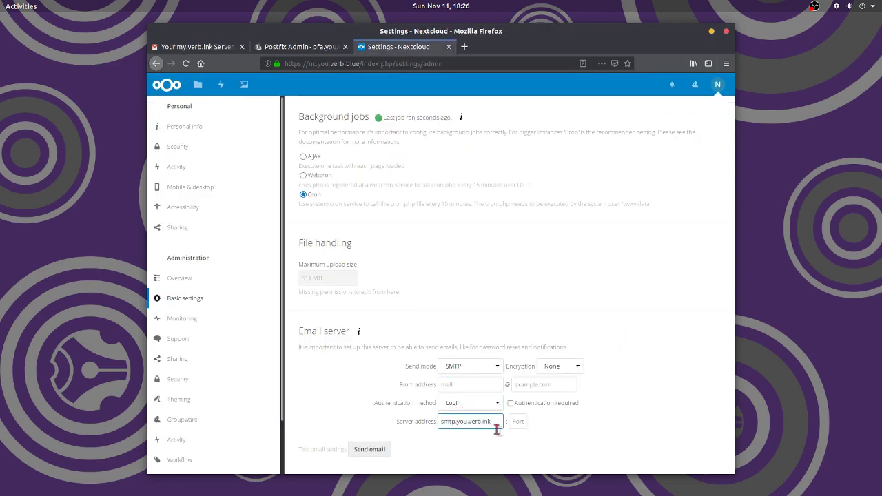
left_click(517, 421)
type("25")
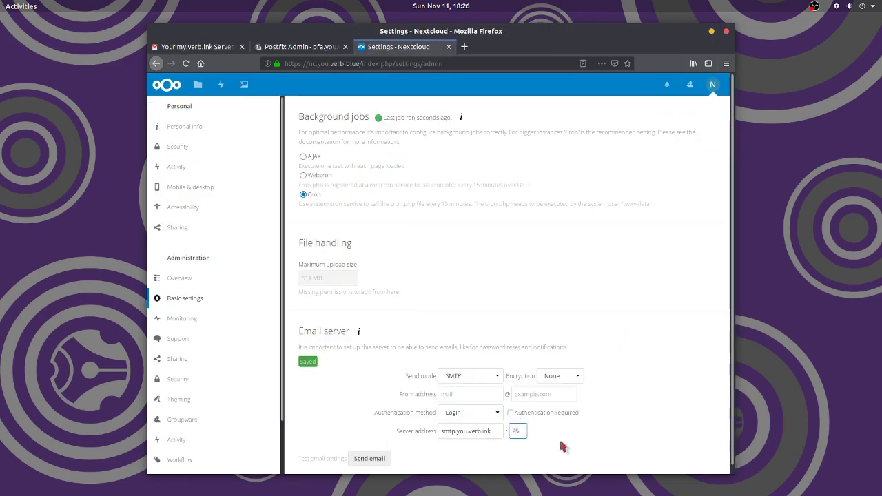
- Set the sender domain to you.verb.ink by pasting the server address and deleting 'smtp.'
left_click(466, 395)
left_click(520, 397)
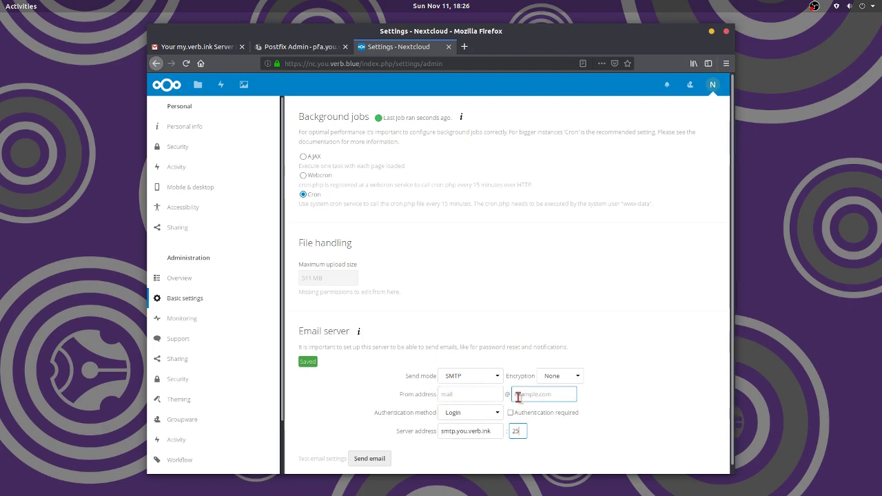
key("ctrl+v")
left_click_drag(531, 395, 494, 394)
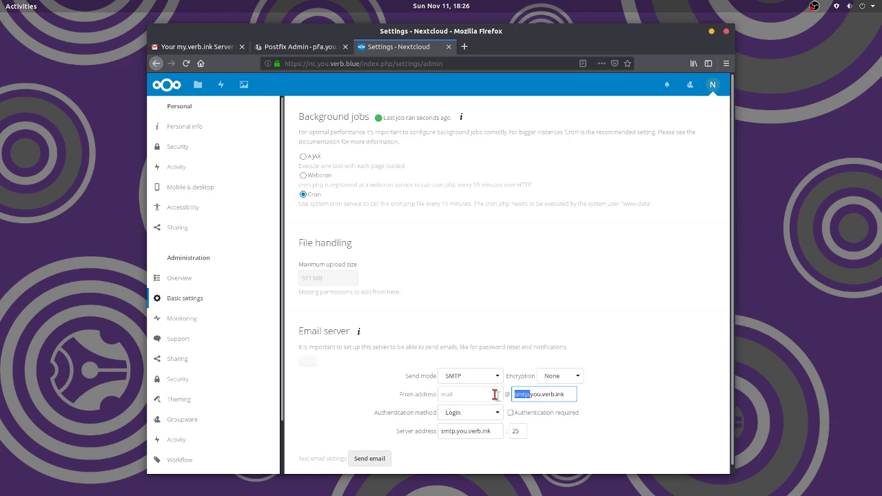
key("BackSpace")
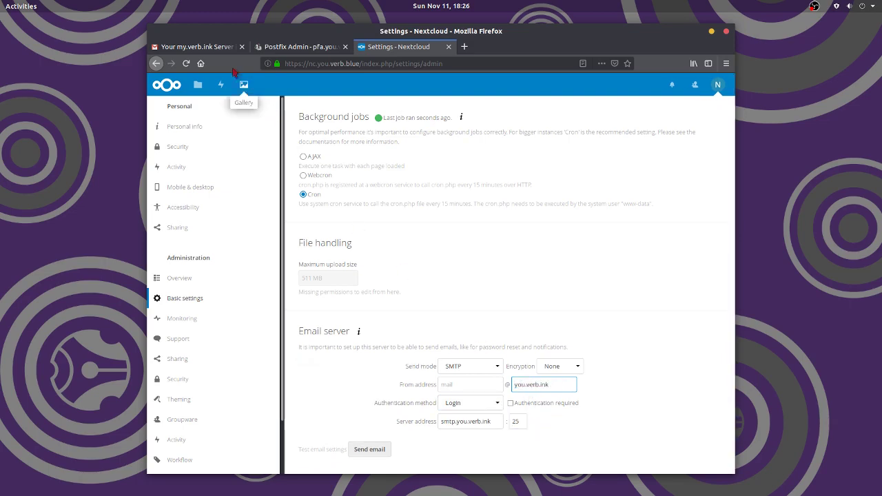
left_click(207, 48)
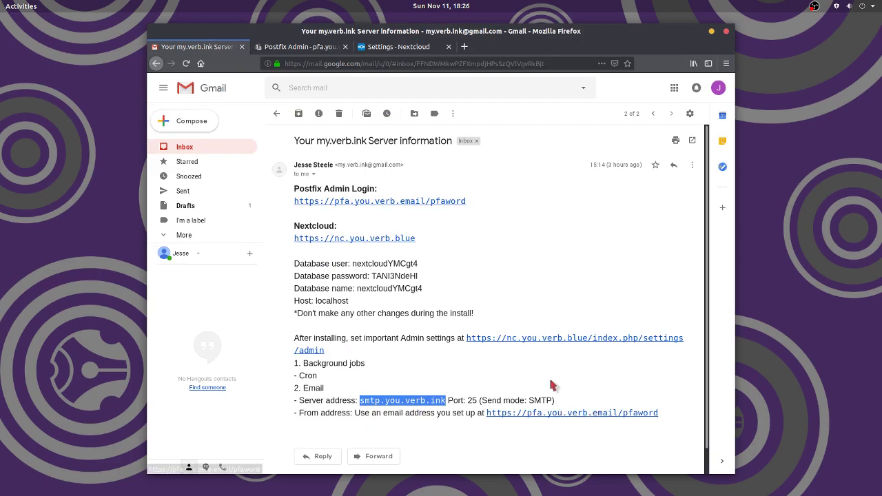
left_click(304, 48)
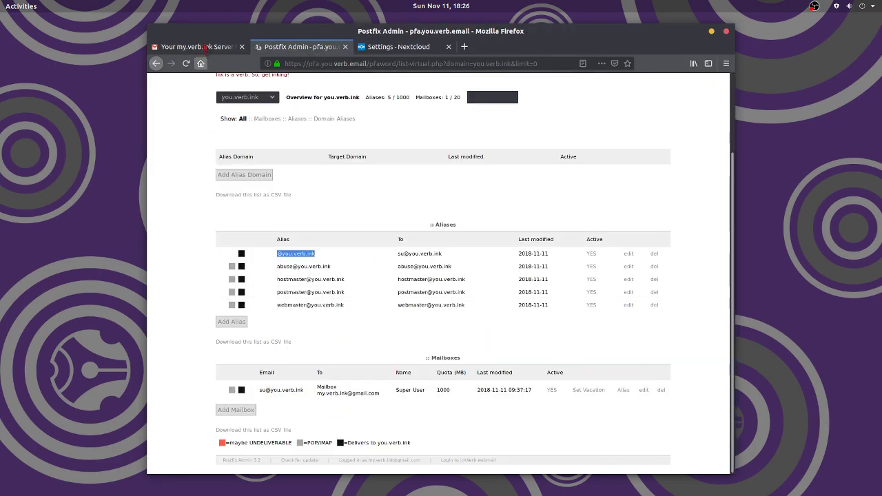
left_click(384, 49)
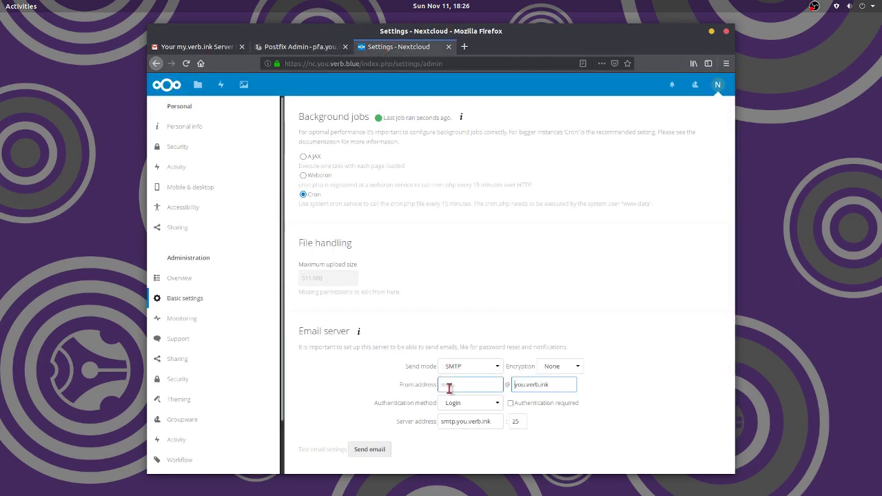
left_click(494, 384)
left_click(367, 448)
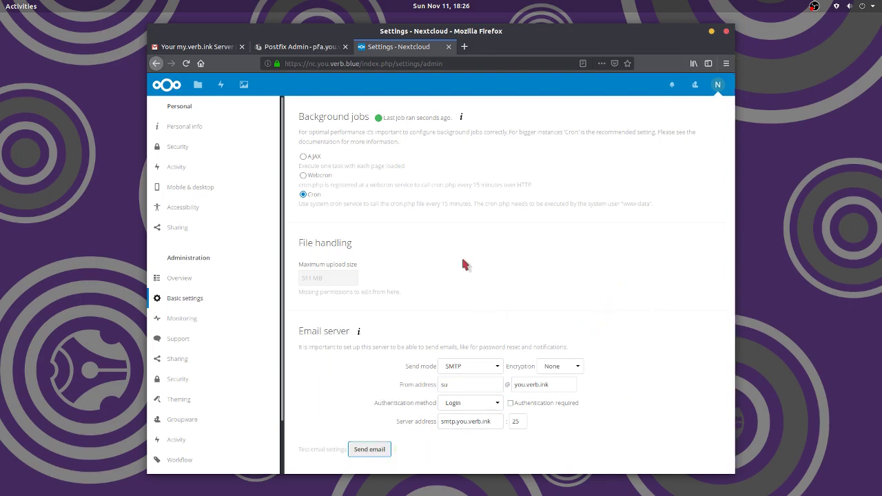
left_click(195, 46)
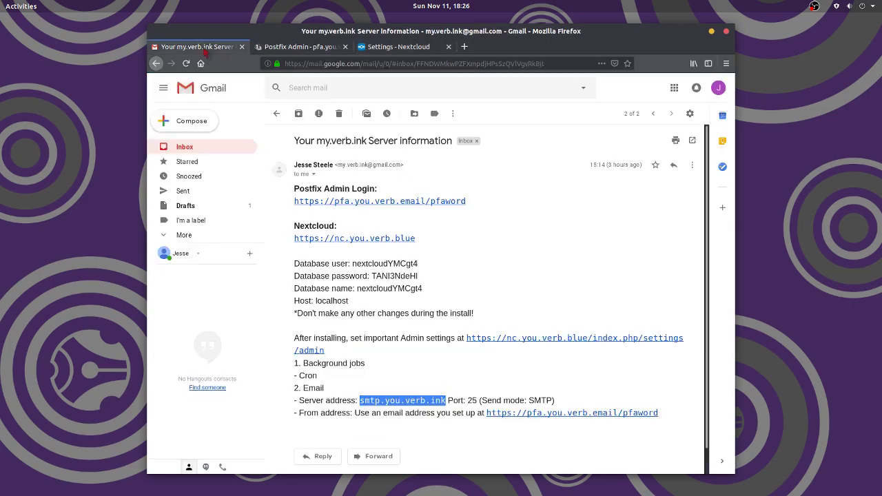
left_click(520, 451)
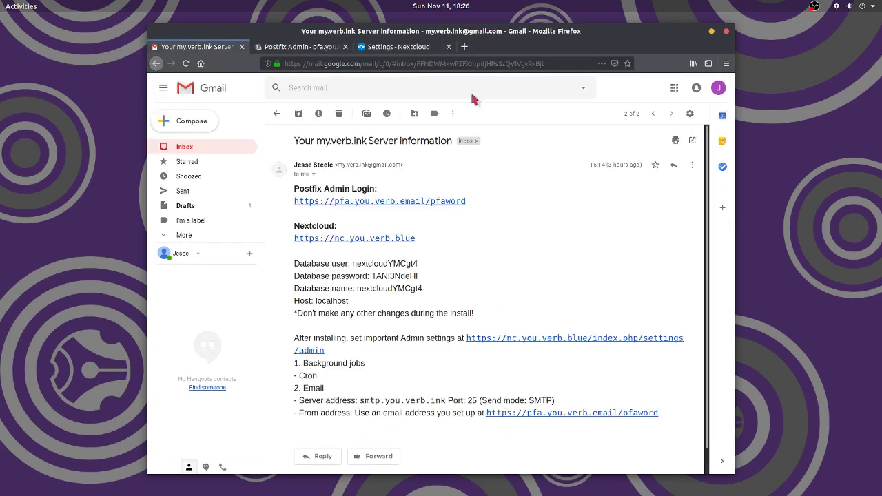
left_click(398, 47)
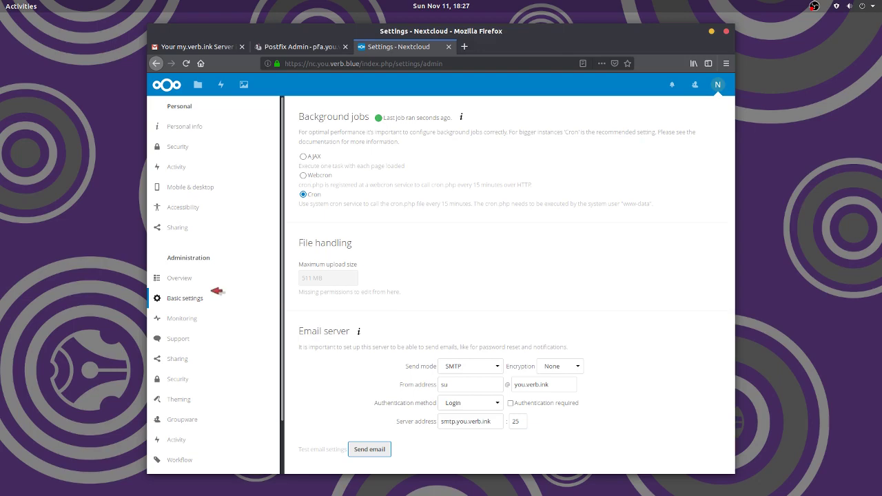
- On the admin Overview, set the update channel to beta and reload until the Nextcloud 14.0.3 download appears
left_click(185, 278)
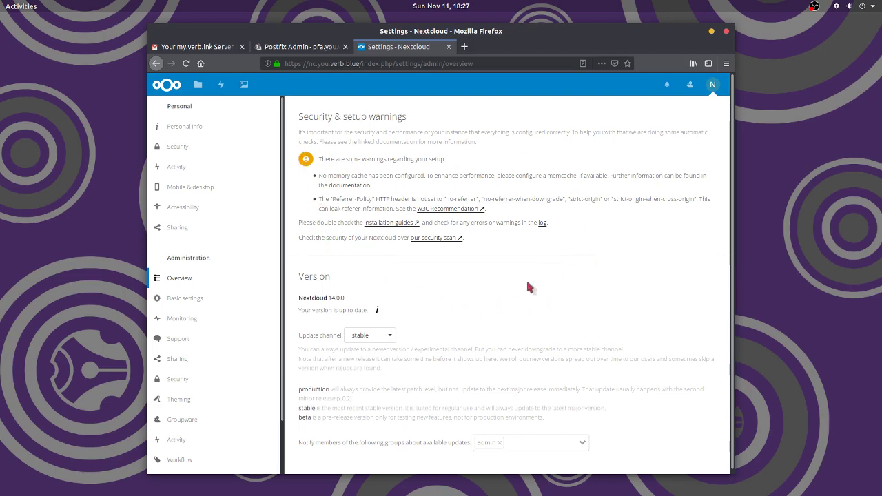
scroll(482, 270, "down", 1)
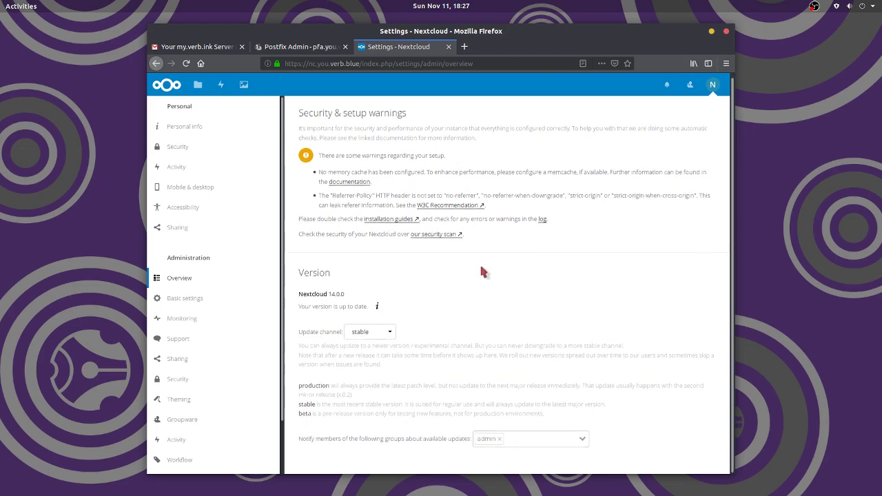
left_click(388, 333)
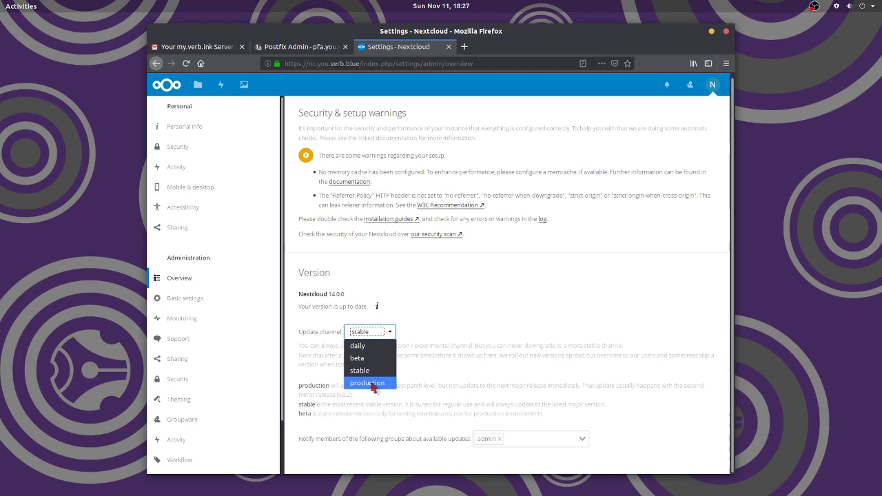
left_click(369, 359)
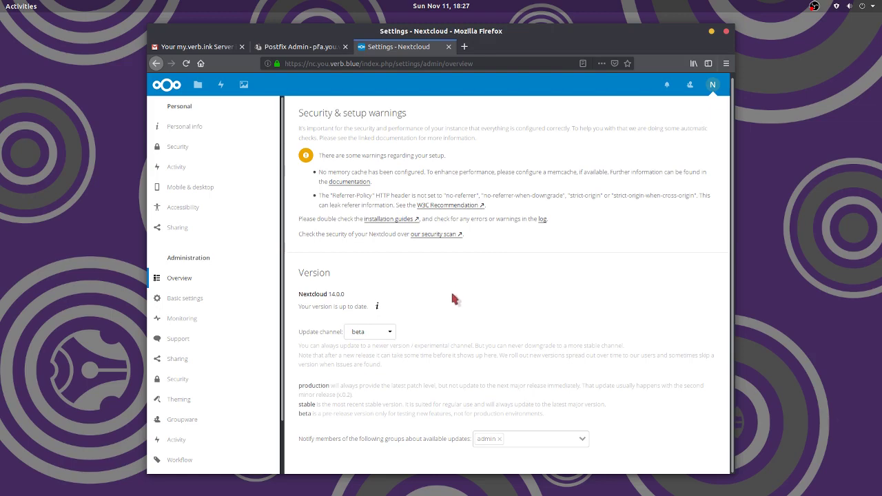
left_click(219, 82)
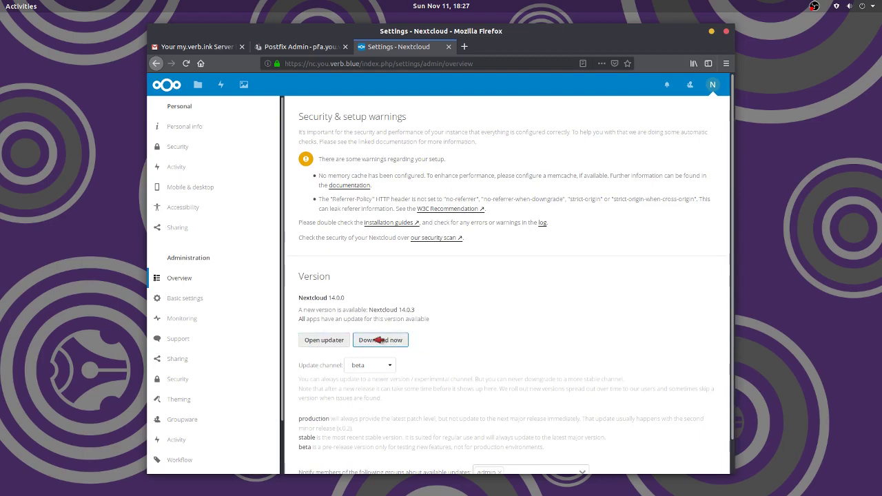
left_click(378, 340)
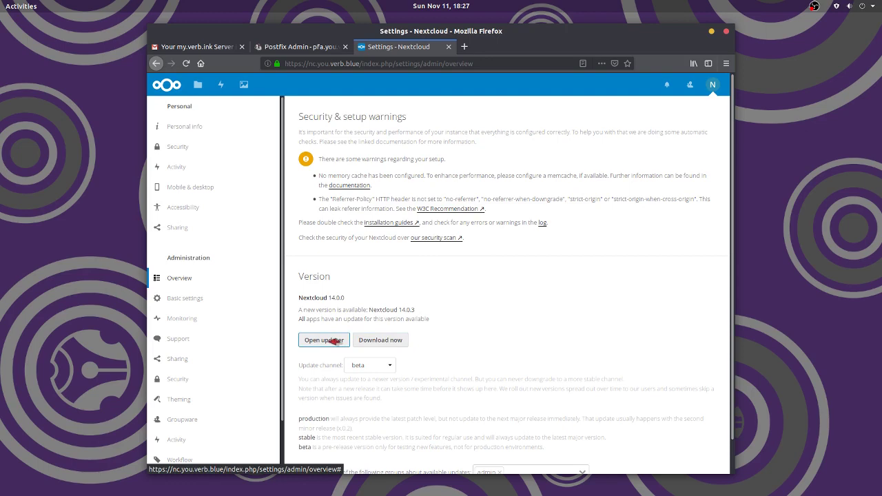
- Start the 14.0.3 web update, answer 'No' to keeping maintenance mode, then return to the instance
left_click(330, 340)
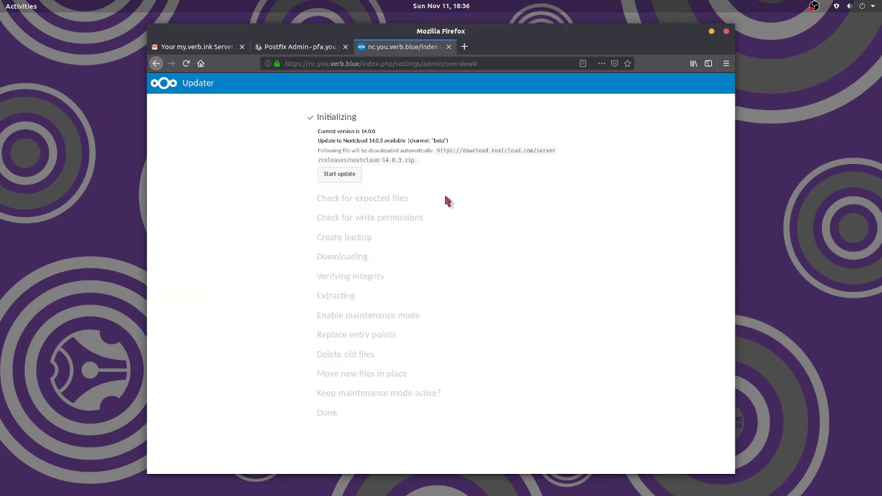
left_click(334, 176)
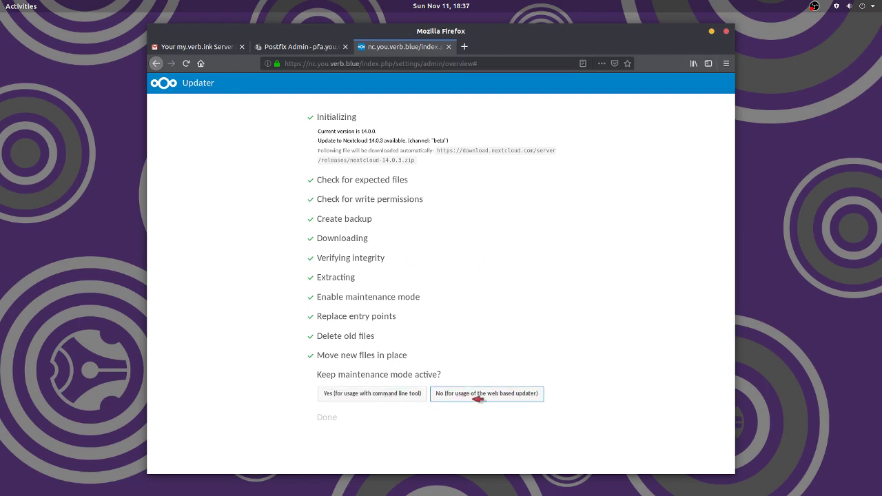
left_click(475, 398)
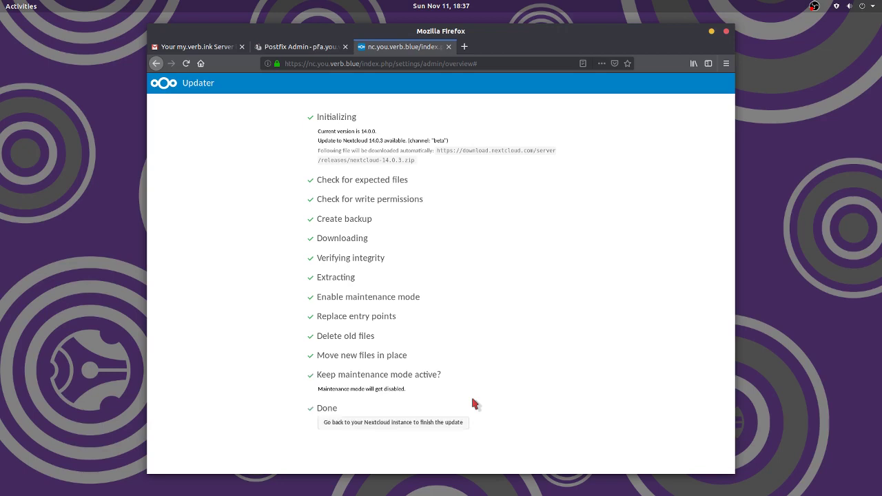
left_click(390, 424)
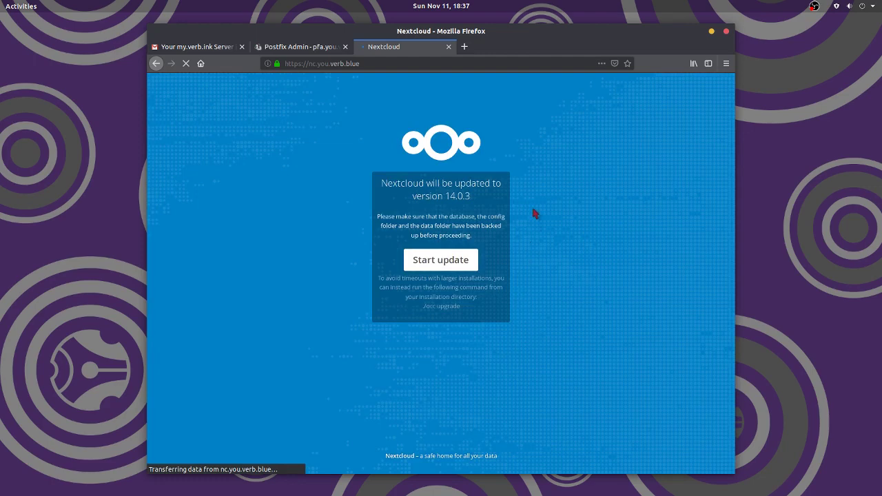
- Start the final upgrade to Nextcloud 14.0.3 from the upgrade page
left_click(469, 264)
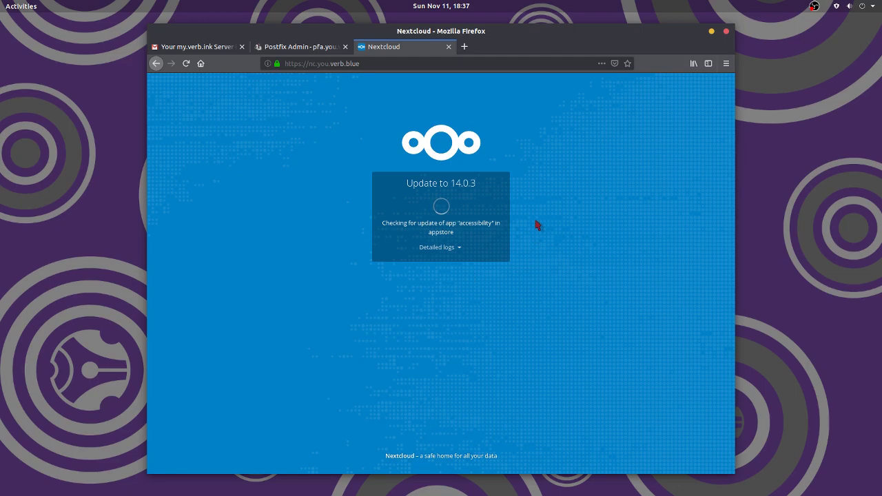